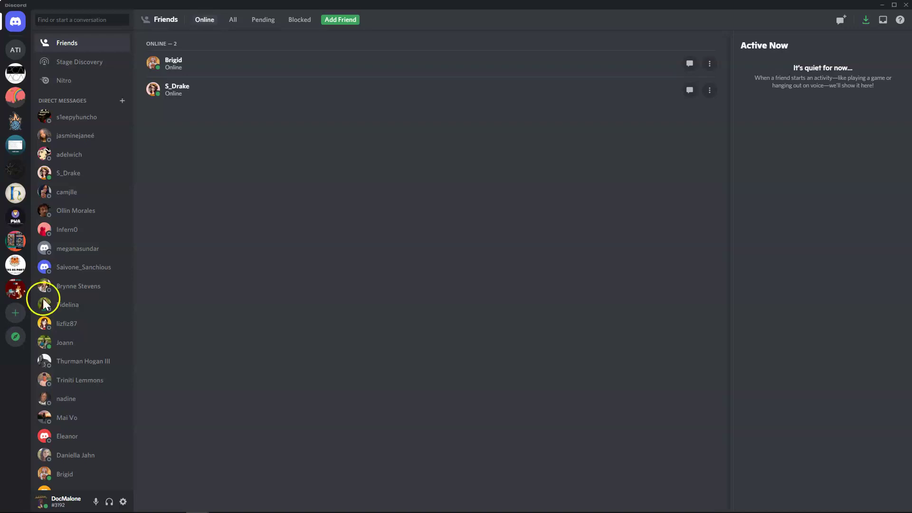
- Start a new server with the Create My Own option, intended for me and my friends, after reviewing the templates
left_click(15, 317)
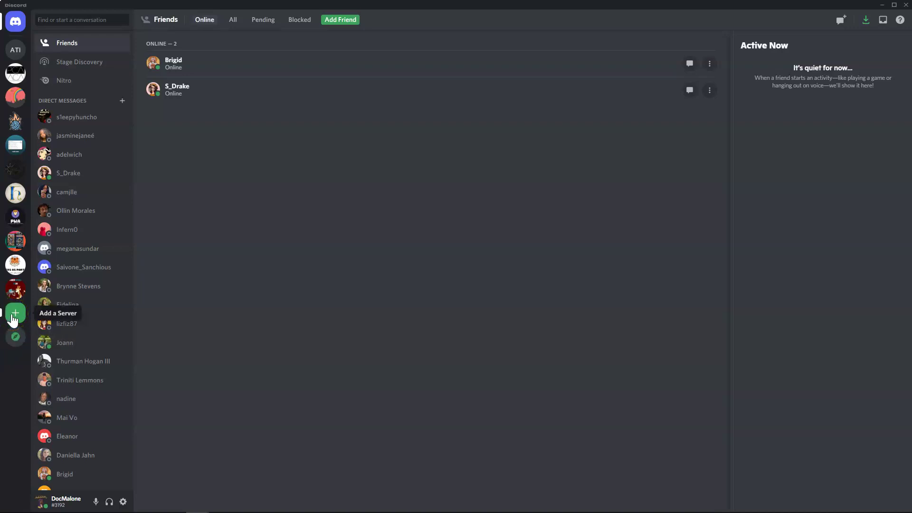
left_click(22, 317)
left_click(19, 319)
left_click(17, 317)
left_click(15, 317)
scroll(449, 285, "down", 1)
scroll(449, 266, "down", 2)
scroll(448, 271, "up", 3)
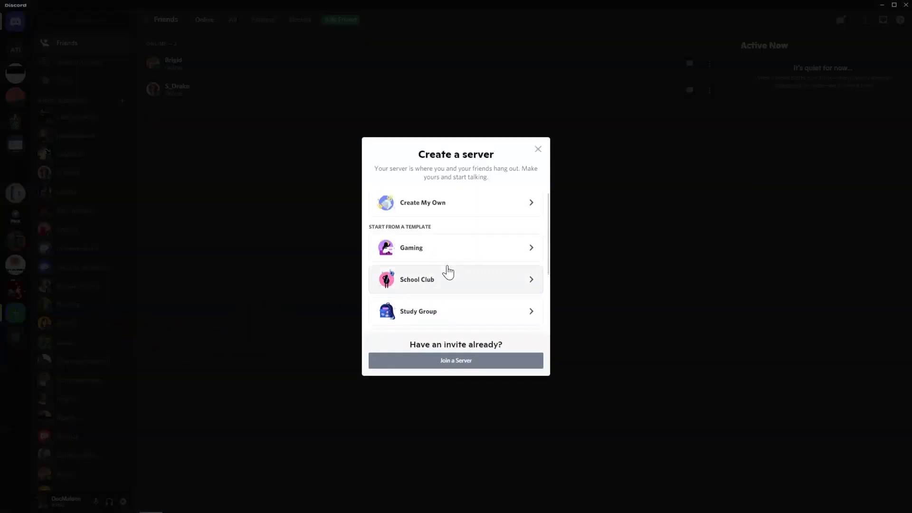
scroll(430, 308, "down", 3)
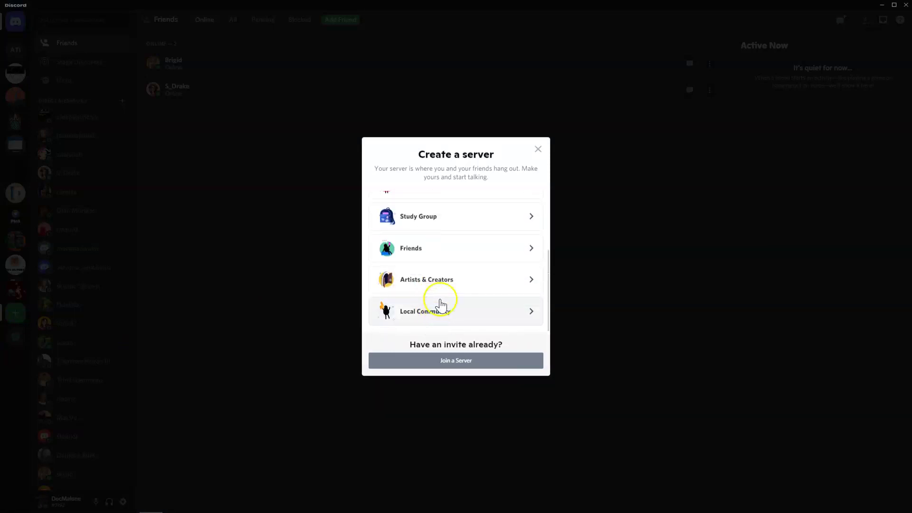
scroll(451, 285, "up", 2)
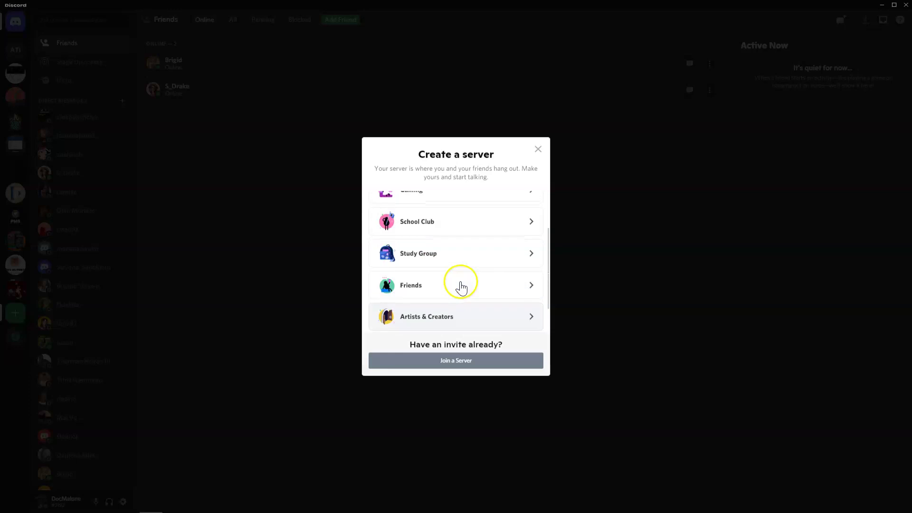
scroll(436, 279, "up", 2)
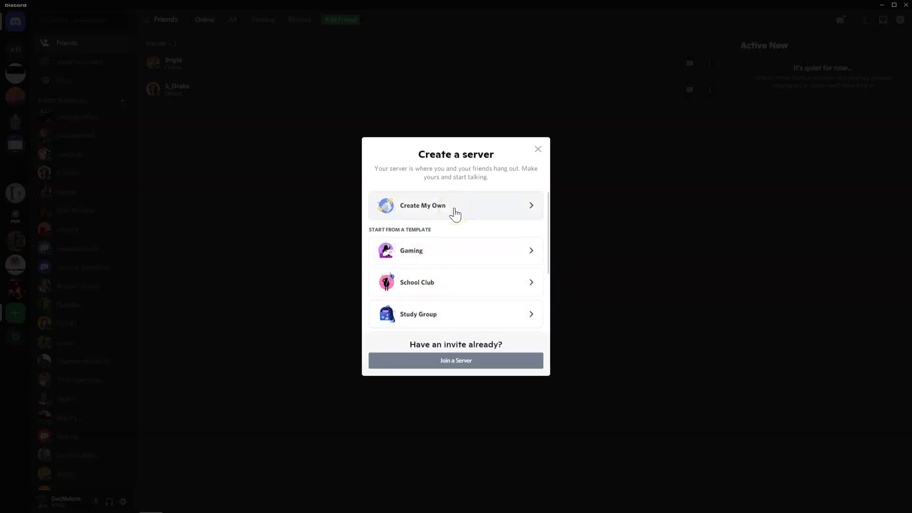
left_click(470, 207)
left_click(470, 209)
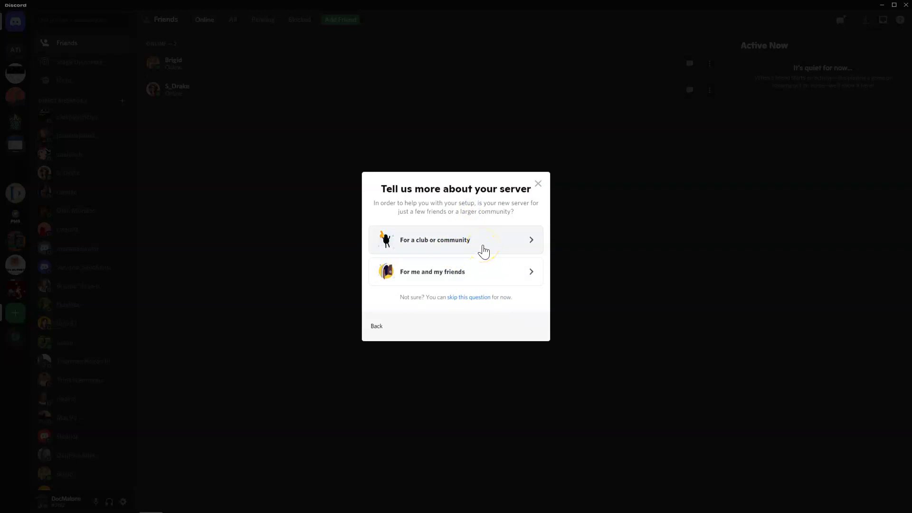
left_click(483, 244)
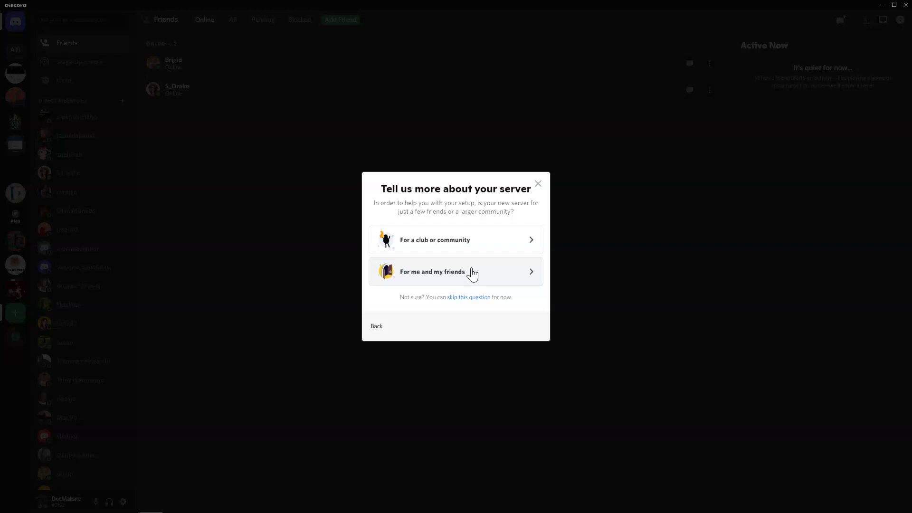
left_click(473, 274)
- Name the new server "SP 22 African American Lit" and create it
left_click(455, 286)
triple_click(454, 286)
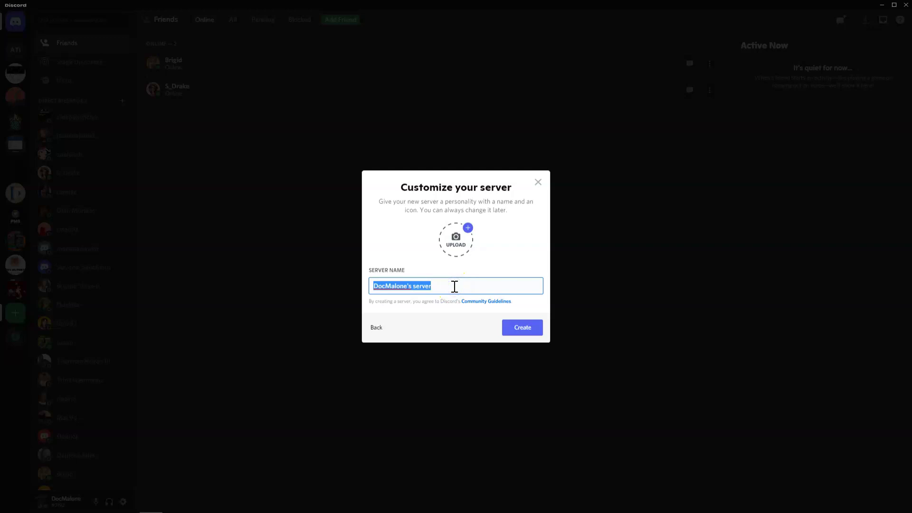
type("Afric")
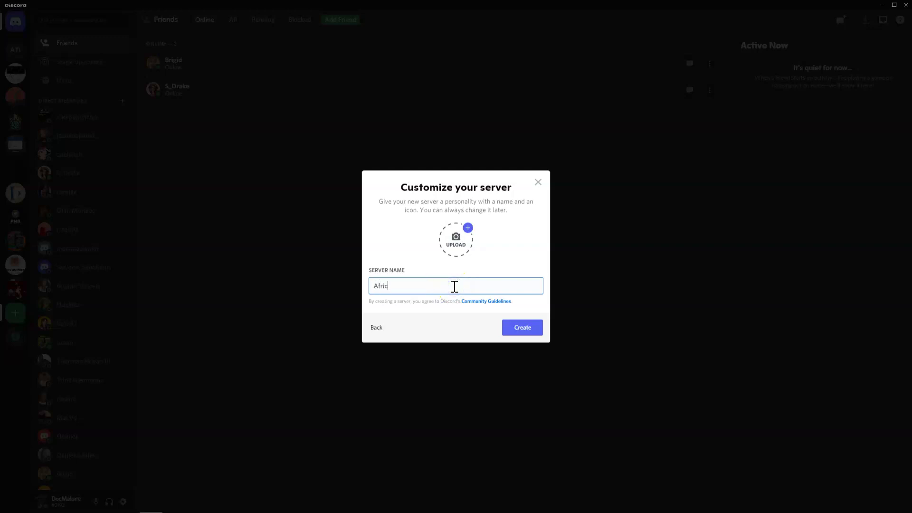
type("an American Lit")
left_click(375, 285)
type("SP 22")
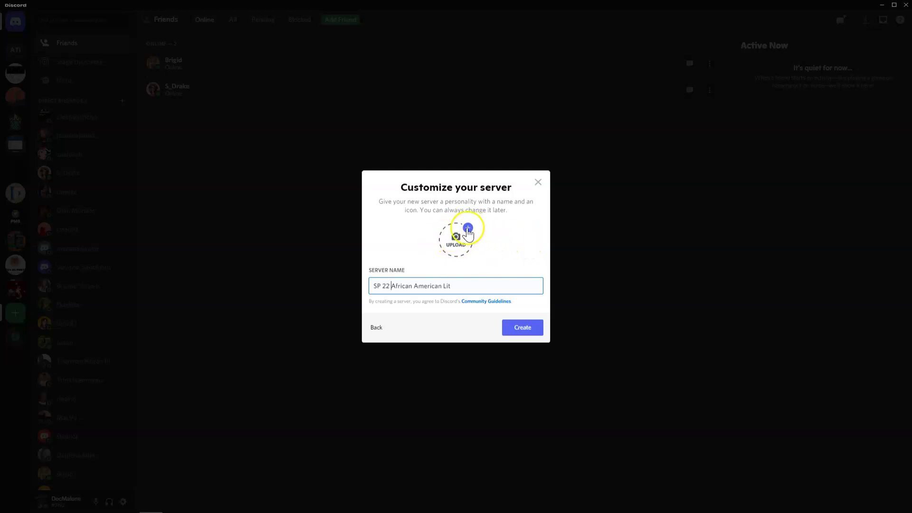
left_click(515, 328)
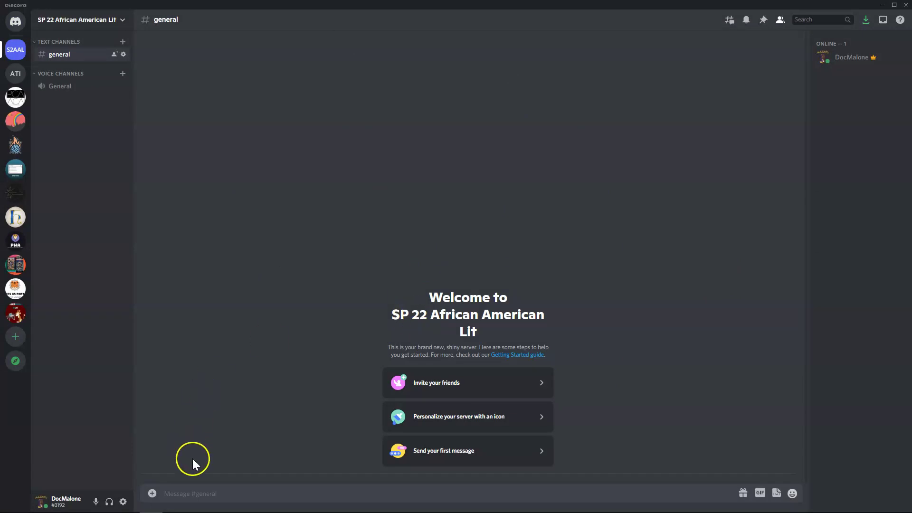
- Start a new category on the server named "Admin Category" and make it private
left_click(199, 498)
left_click(123, 21)
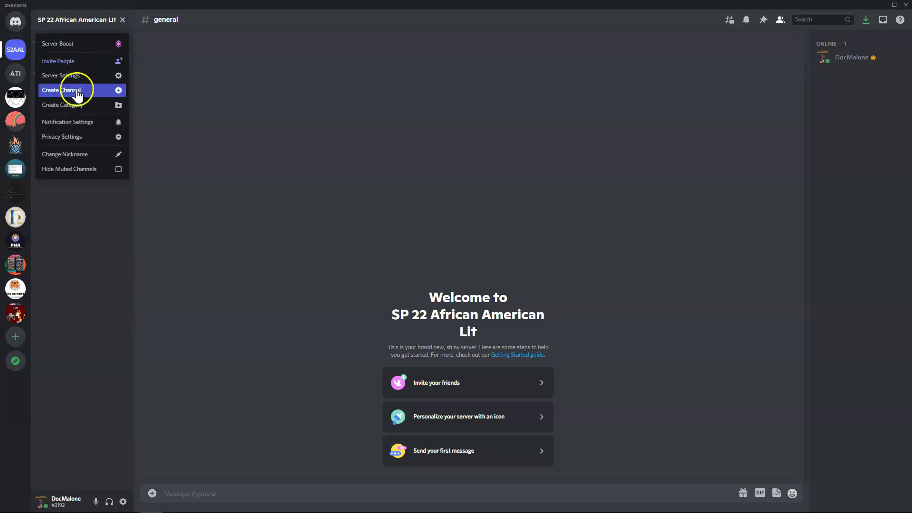
left_click(79, 105)
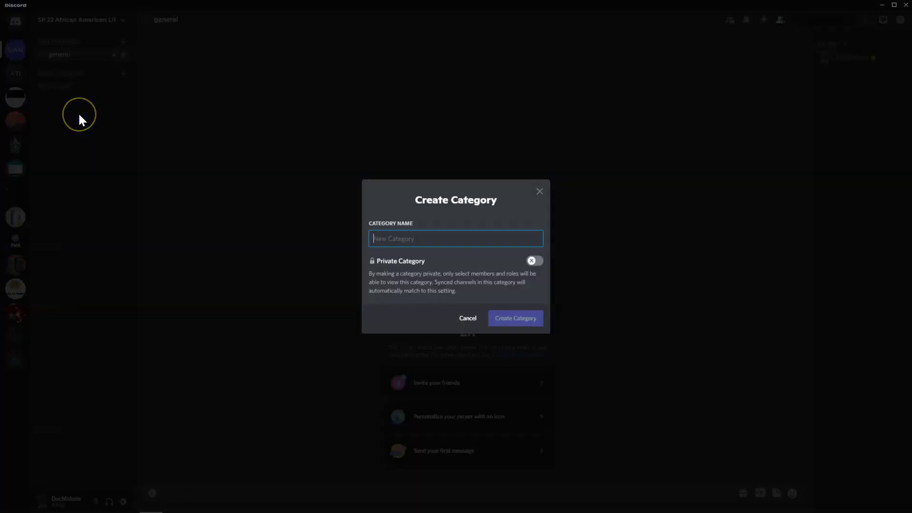
type("Admin ")
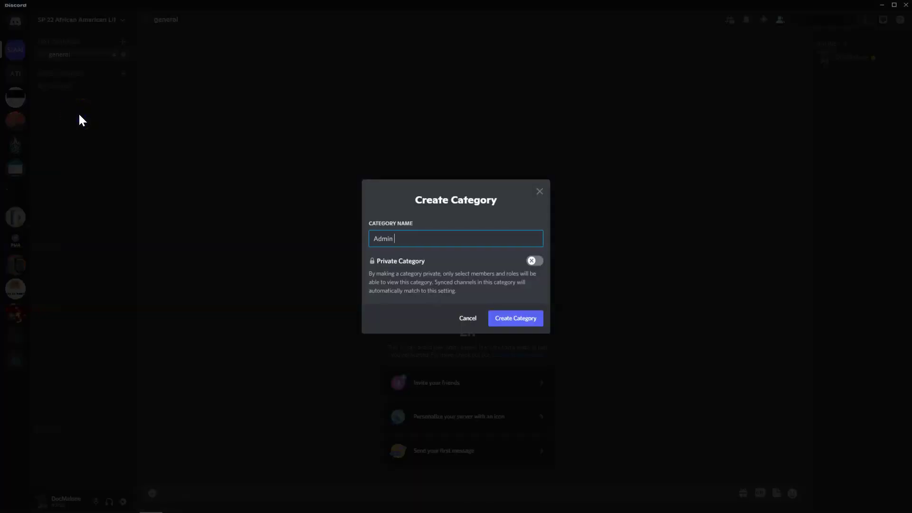
type("Category")
left_click(536, 265)
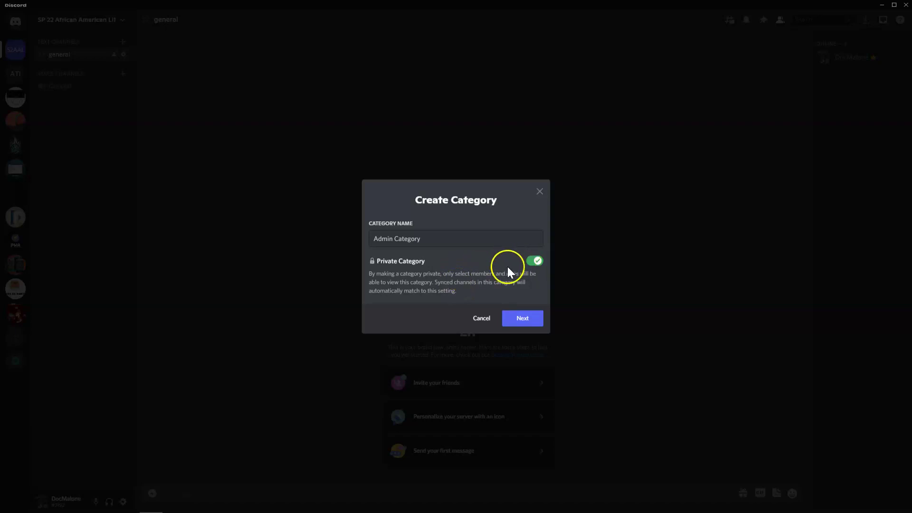
left_click(518, 318)
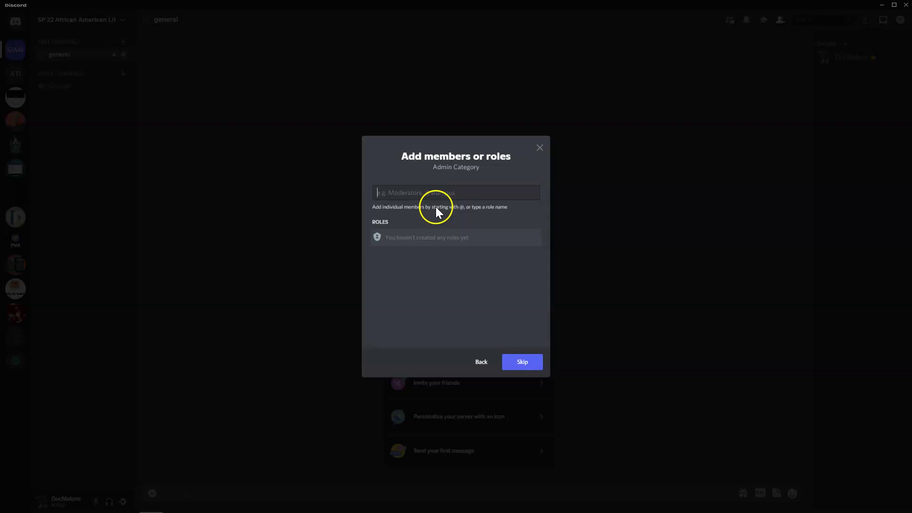
- Finish creating the private category without adding members or roles, and move it above the Text Channels category
left_click(470, 191)
left_click(499, 275)
left_click(486, 196)
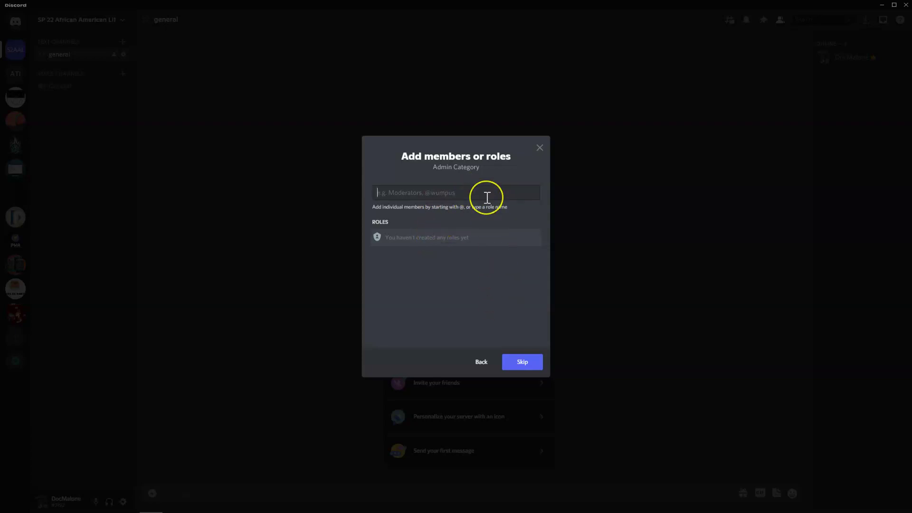
left_click(479, 190)
left_click(481, 197)
left_click(521, 364)
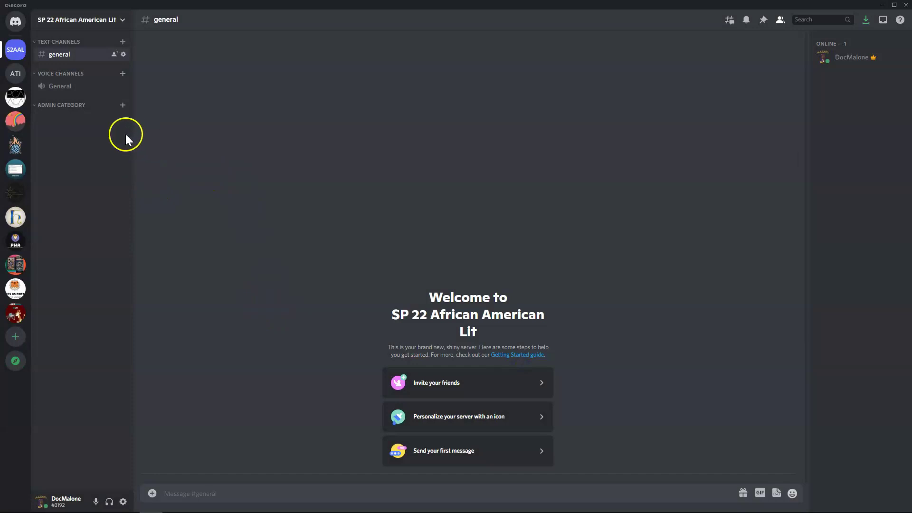
left_click_drag(57, 114, 52, 47)
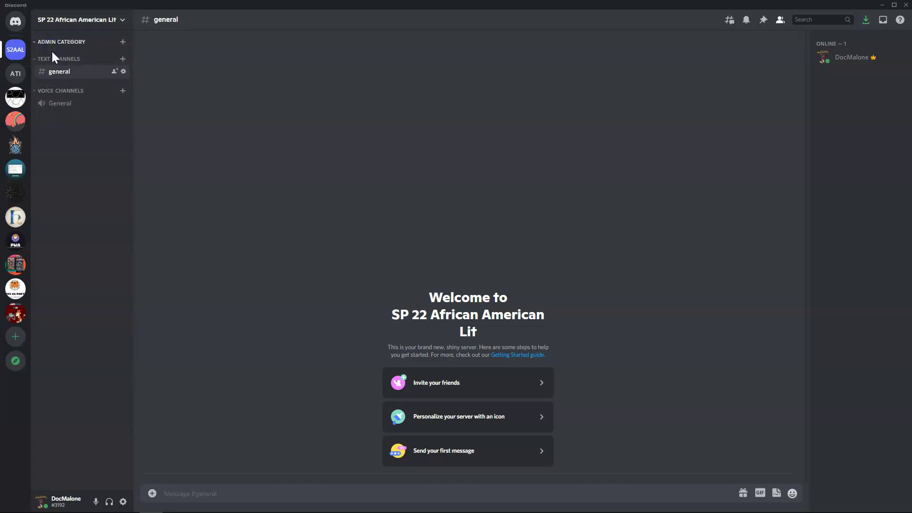
- Create a text channel named "info" in the Admin Category
left_click(123, 42)
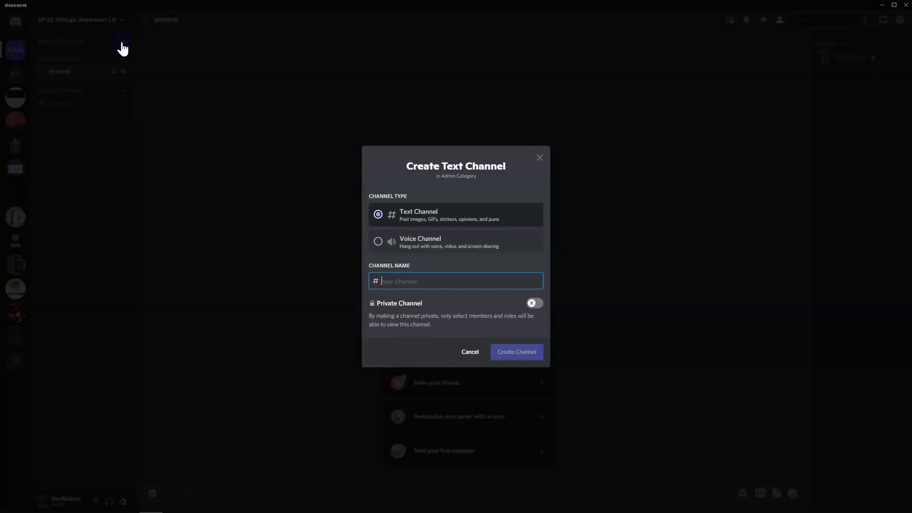
left_click(464, 287)
left_click(267, 294)
type("info")
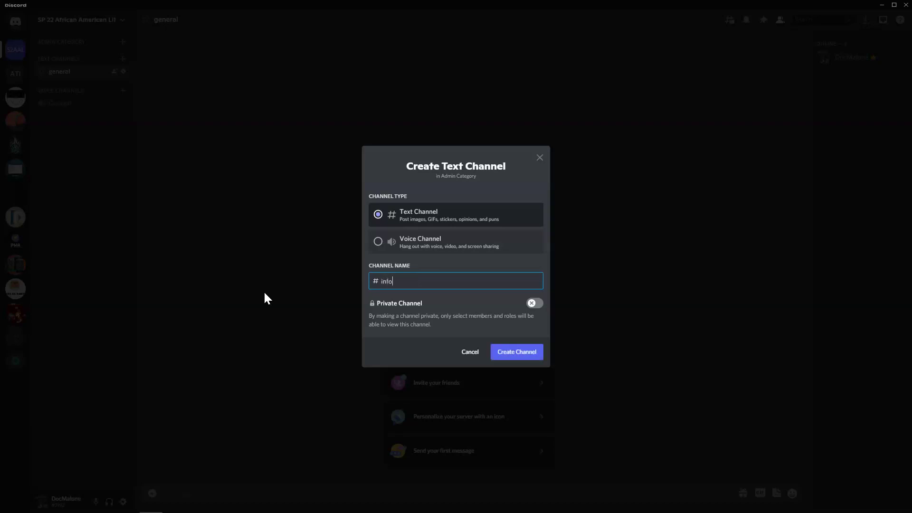
left_click(519, 354)
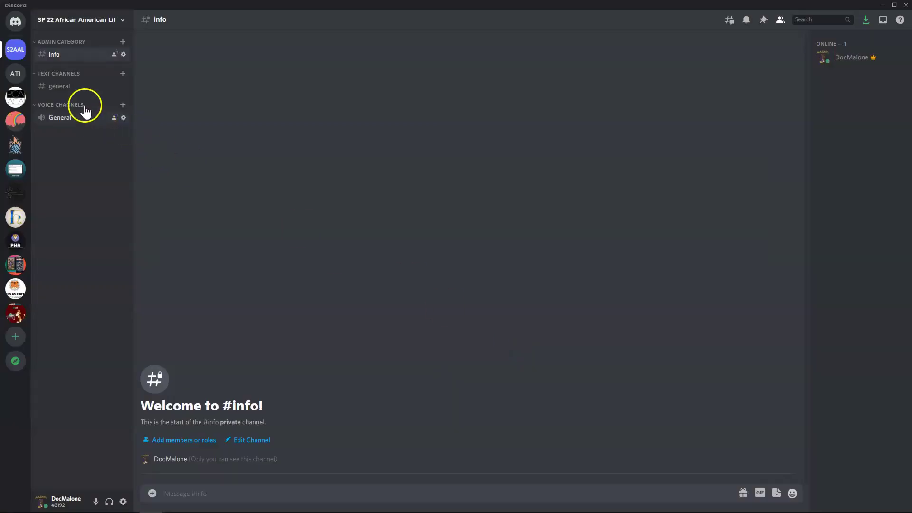
- Create a text channel named "bot-commands" in the Admin Category
left_click(123, 42)
type("bot-co")
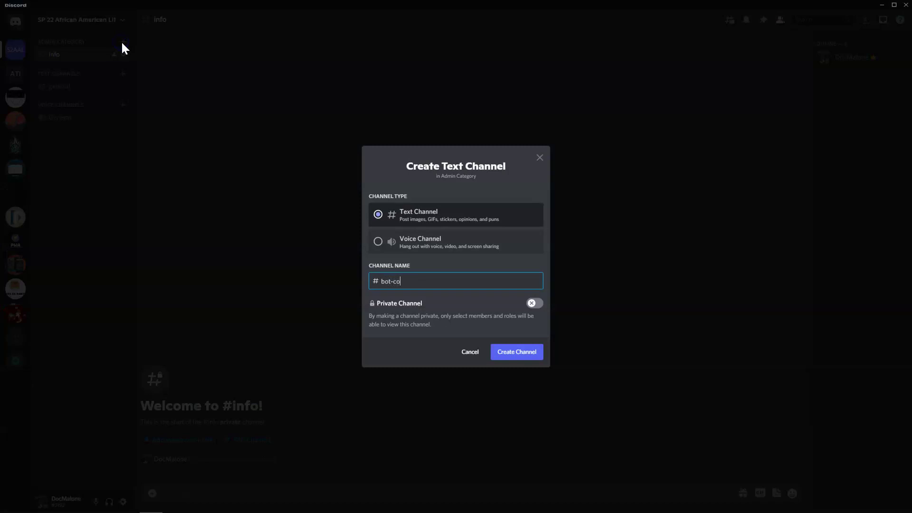
type("mmands")
left_click(533, 357)
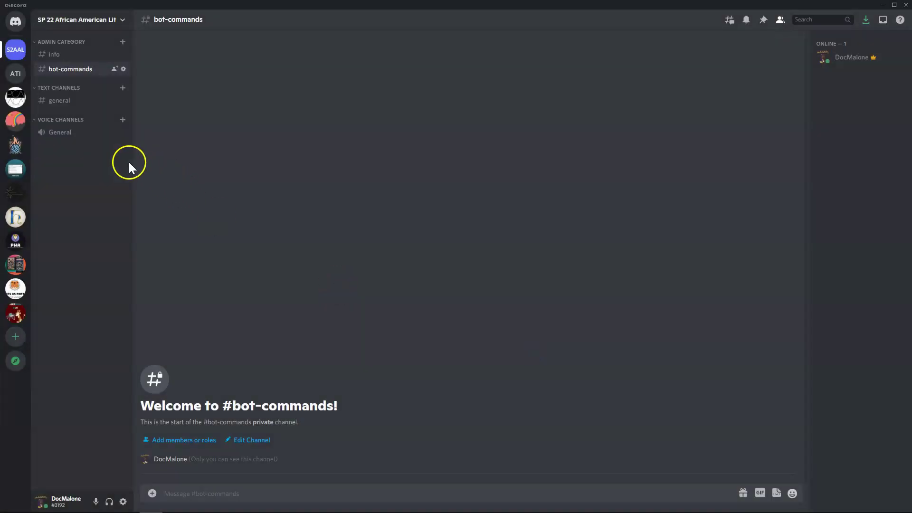
- Create a text channel named "admin-notes" in the Admin Category
left_click(122, 46)
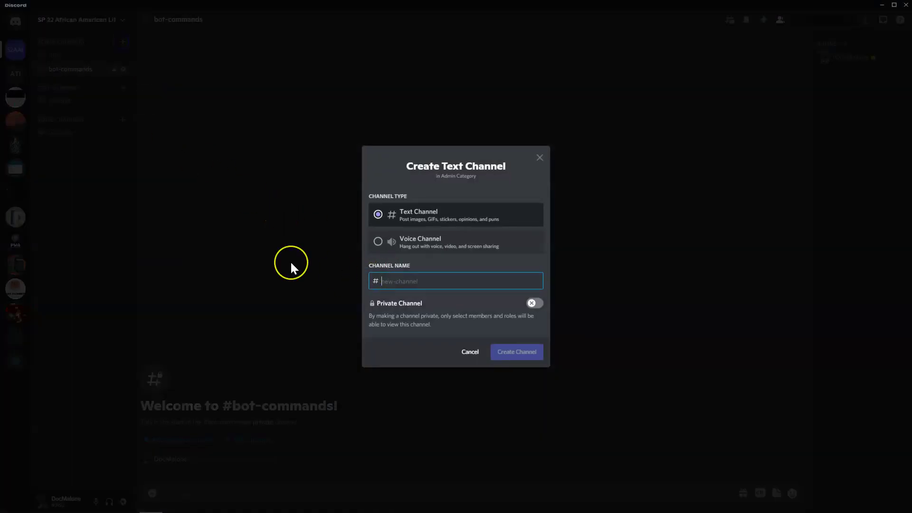
type("a")
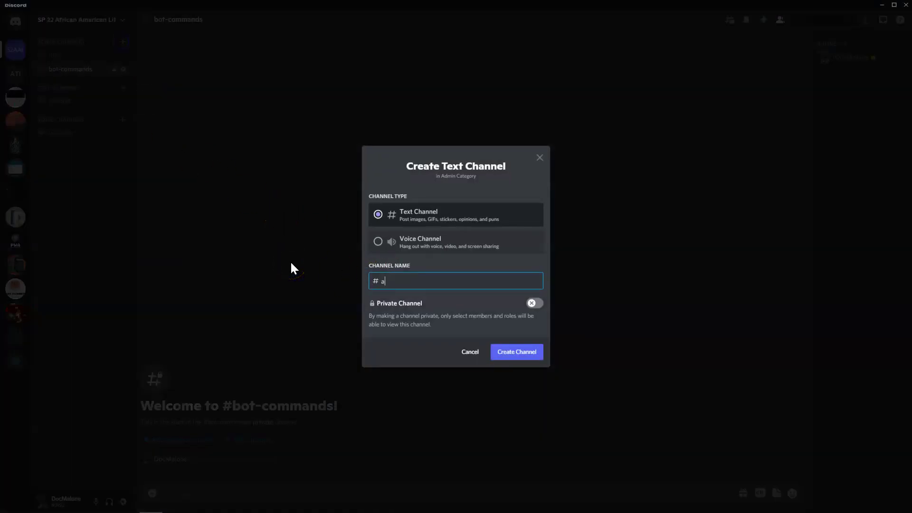
type("dmin-notes")
key("Return")
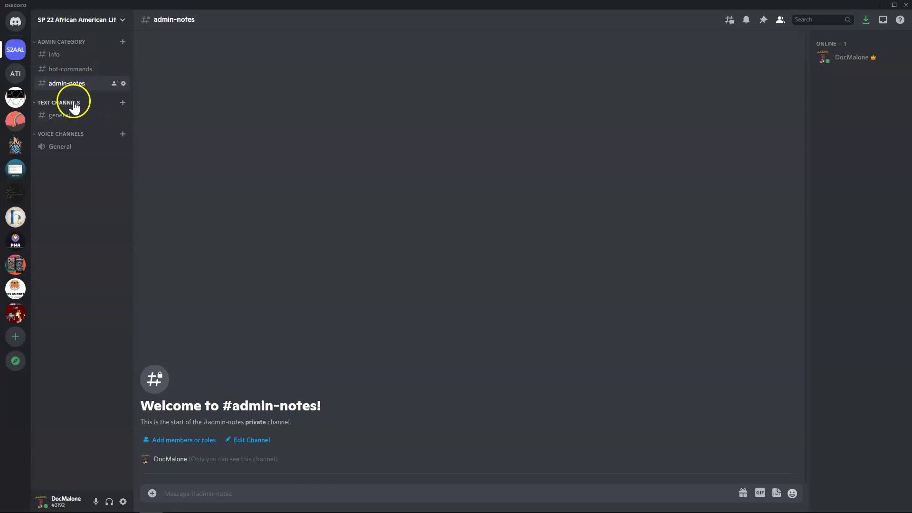
- Create a text channel named "community-guidelines" in the Text Channels category
left_click(123, 104)
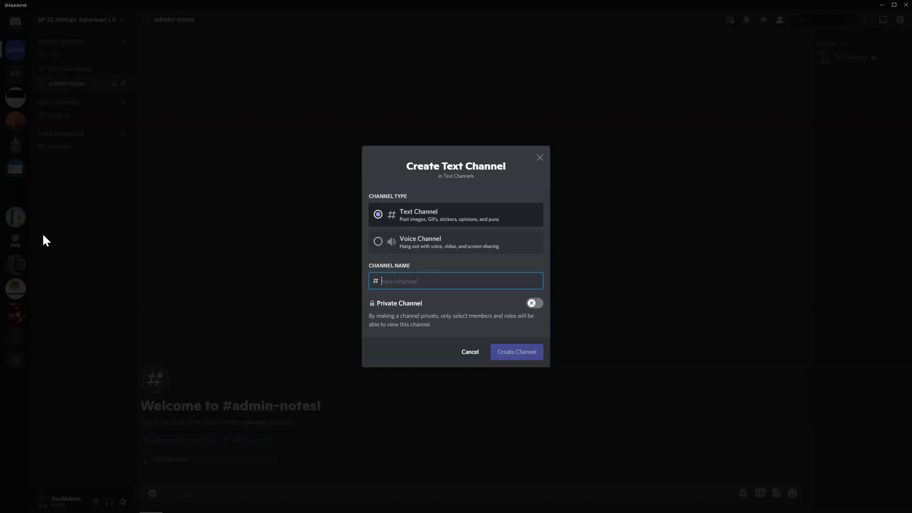
type("communi")
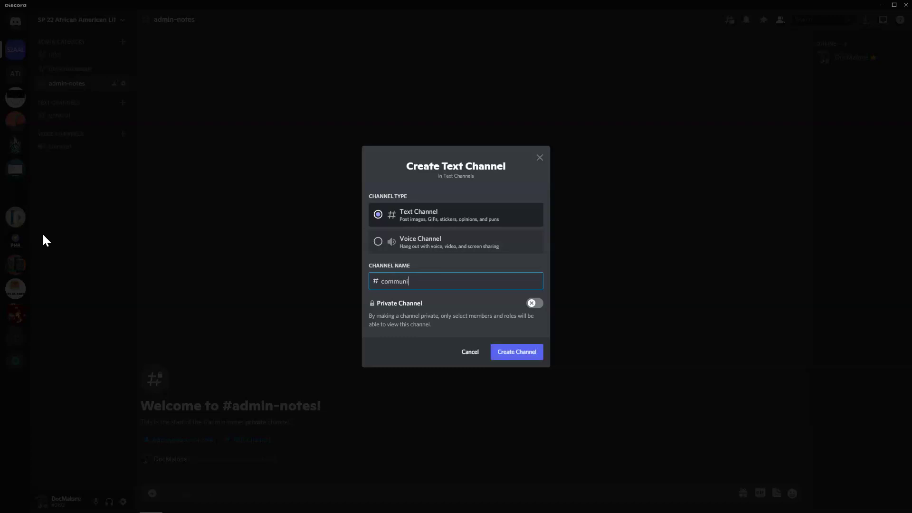
type("ty-")
type("deline-")
key("BackSpace")
type("s-")
key("BackSpace")
left_click(533, 357)
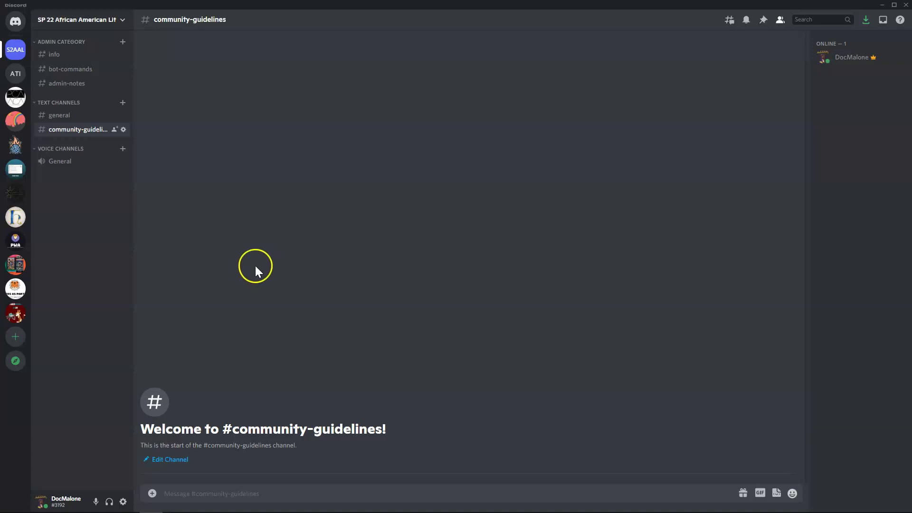
- Examine the rules in the community-rules channel of the GNED 1400 server, highlighting the whole list and the spoiler-tag instruction
left_click(16, 169)
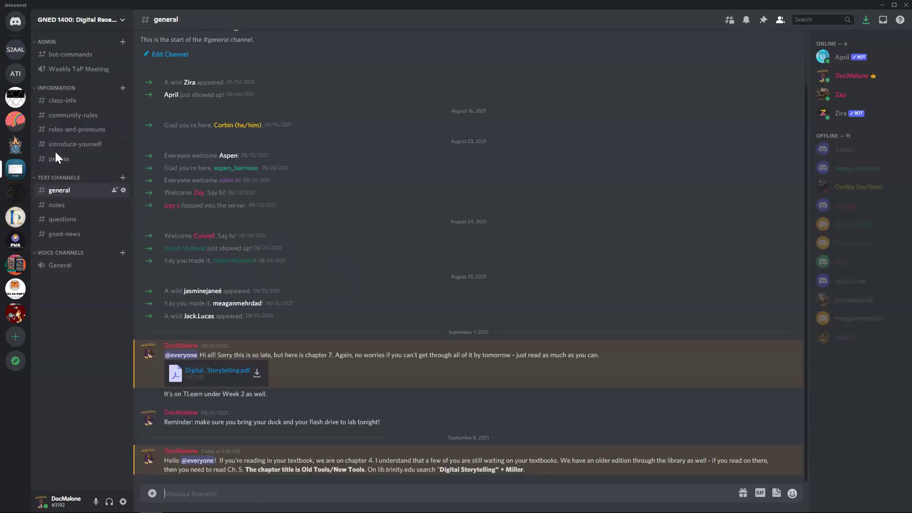
left_click(90, 117)
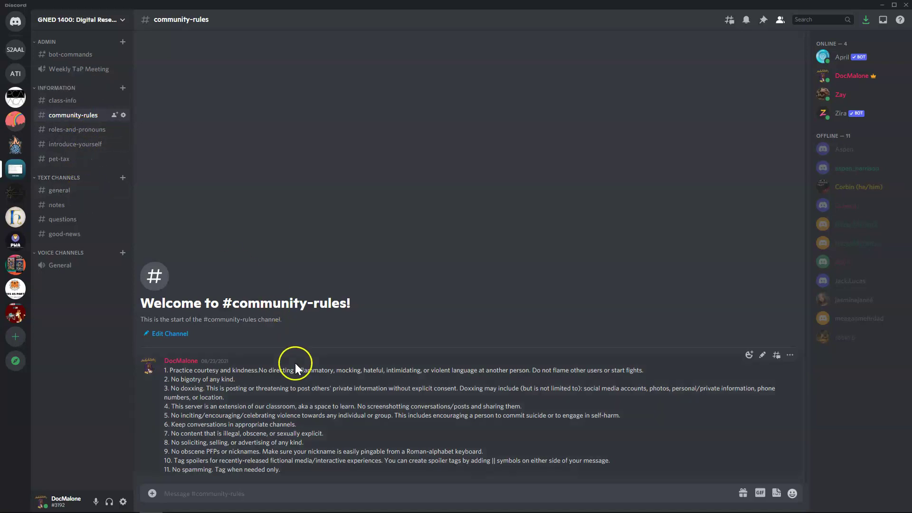
left_click_drag(164, 372, 306, 468)
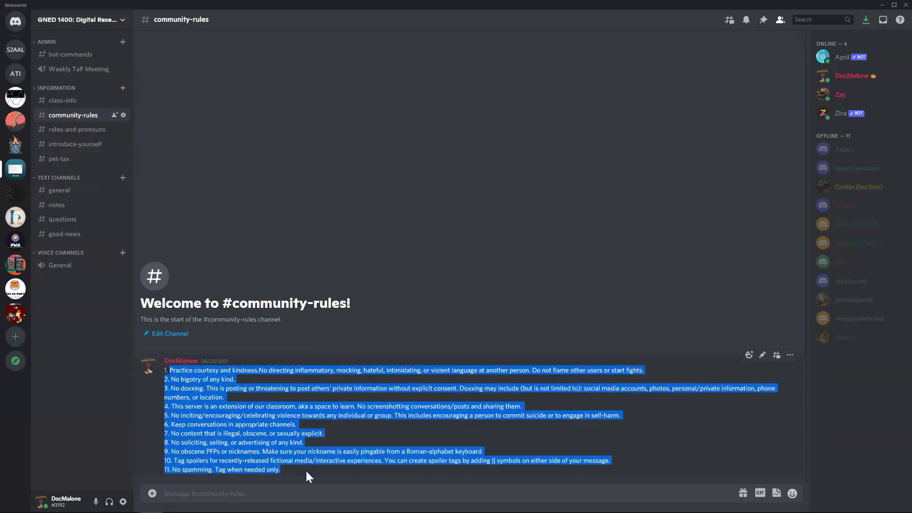
left_click(306, 470)
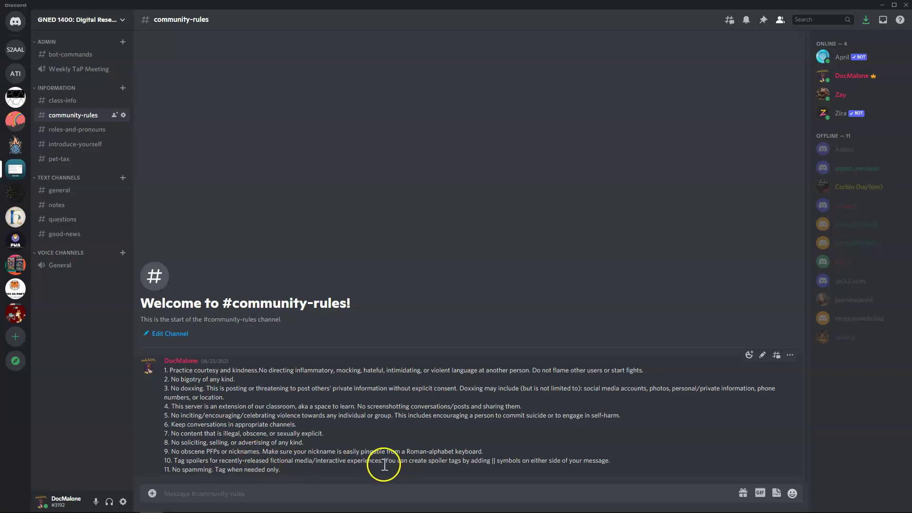
left_click_drag(384, 466, 625, 464)
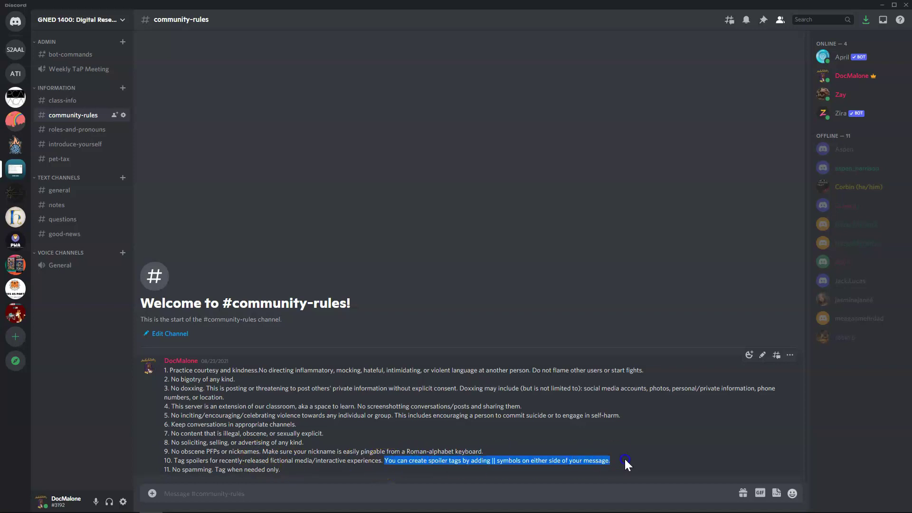
- Draft a mention of a server member in the community-rules channel's message and clear it without sending
left_click(512, 466)
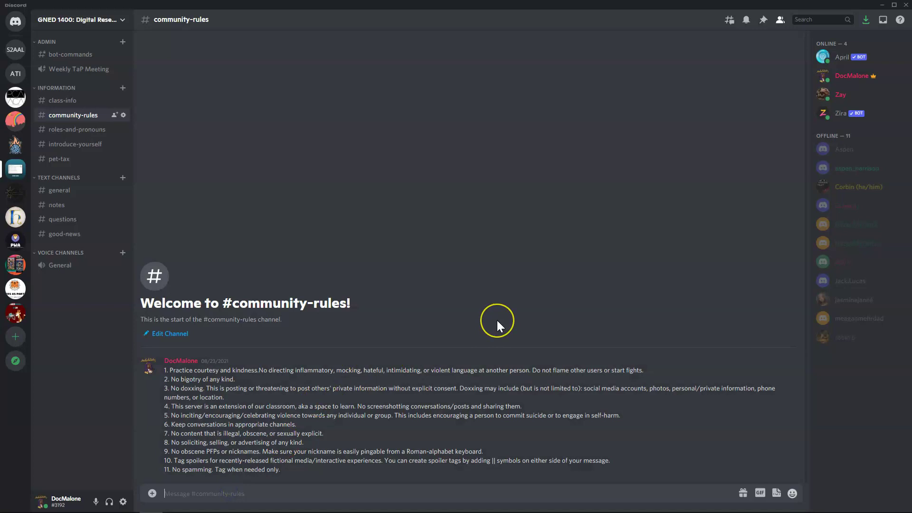
type("@")
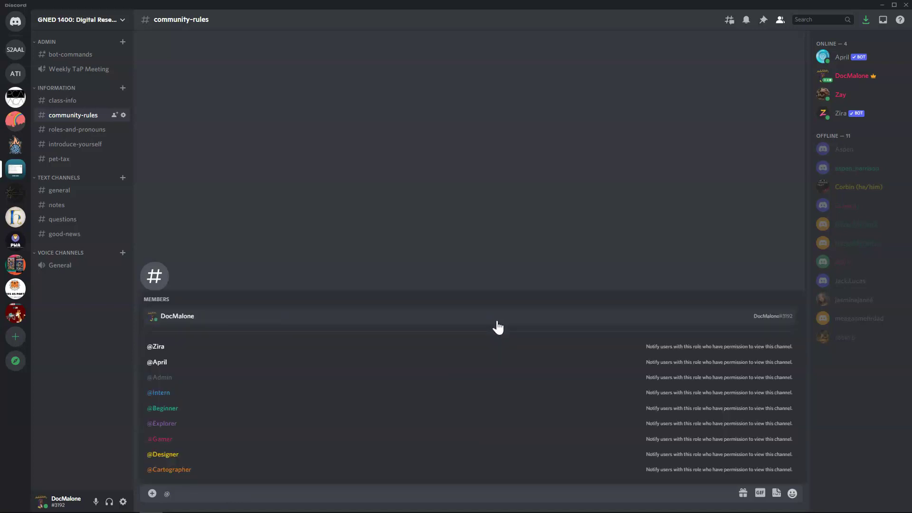
type("Co")
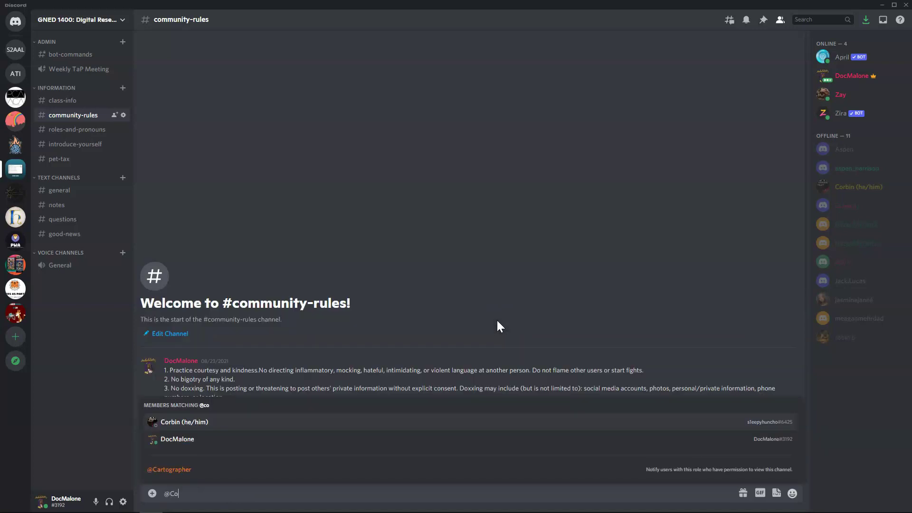
left_click(256, 422)
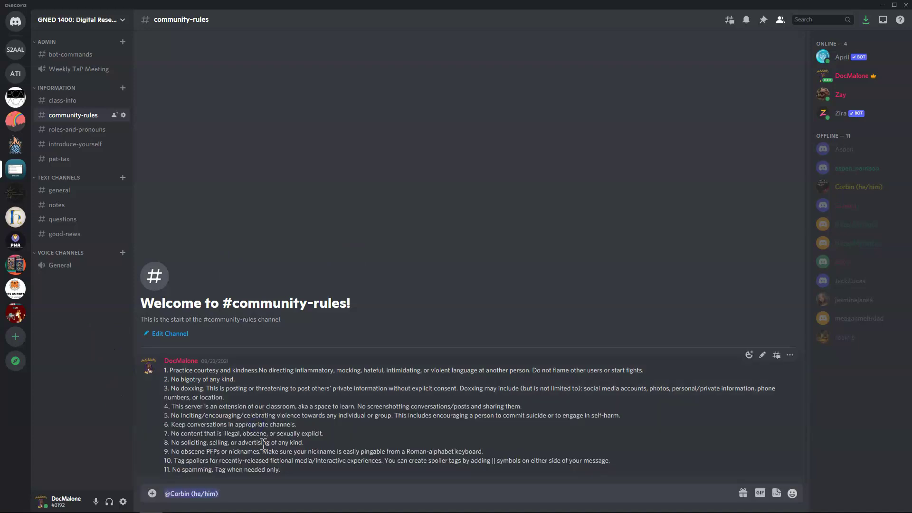
left_click_drag(230, 493, 184, 494)
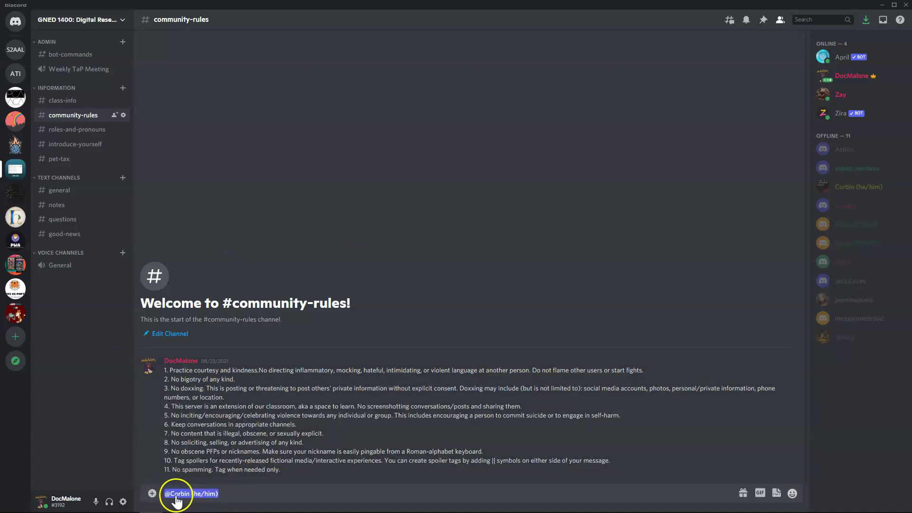
left_click(235, 495)
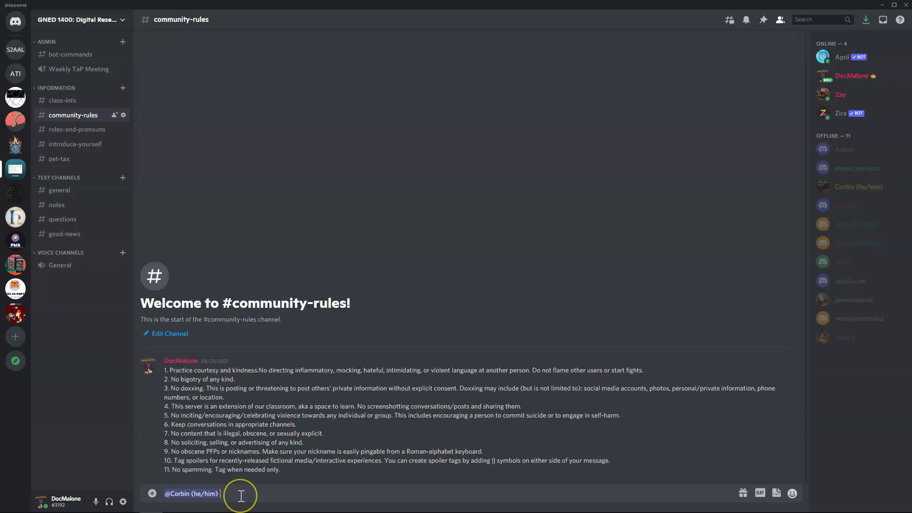
left_click(241, 496)
left_click(240, 495)
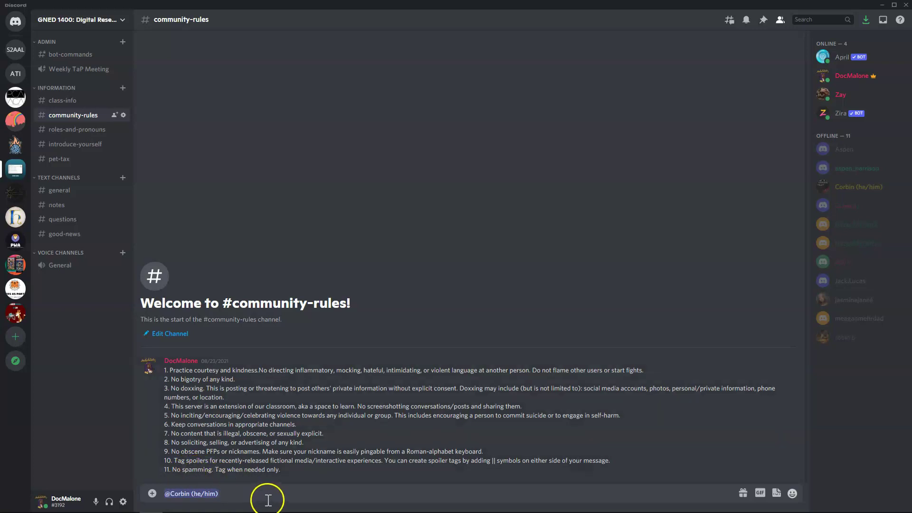
key("BackSpace")
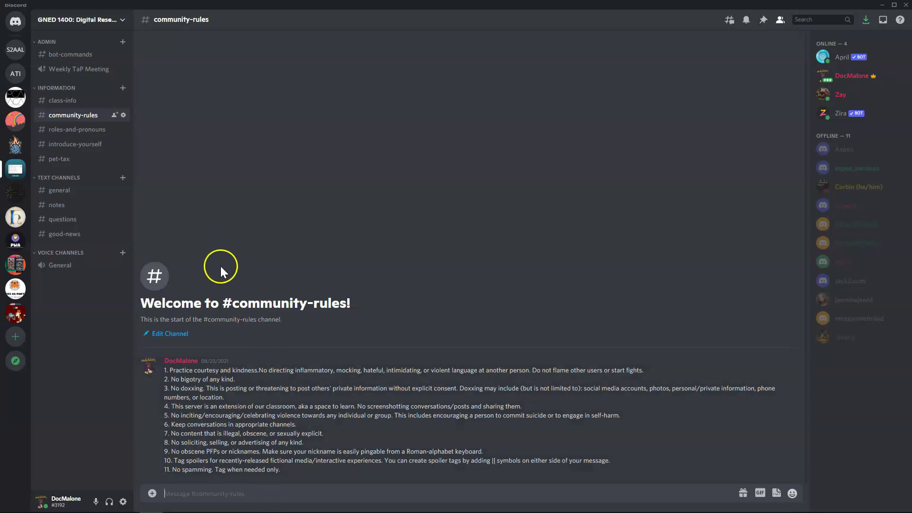
- Examine the roles-and-pronouns, introduce-yourself and pet-tax channels of the GNED 1400 server
left_click(72, 131)
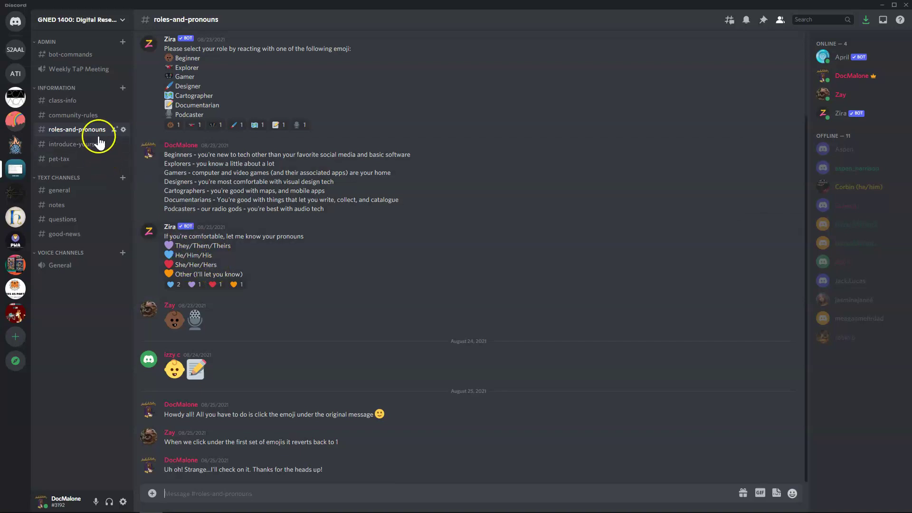
left_click(71, 145)
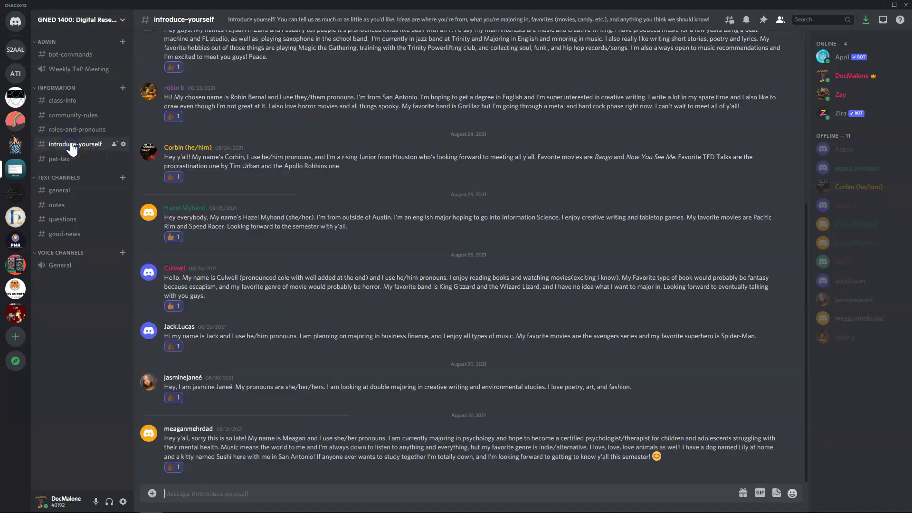
left_click(62, 162)
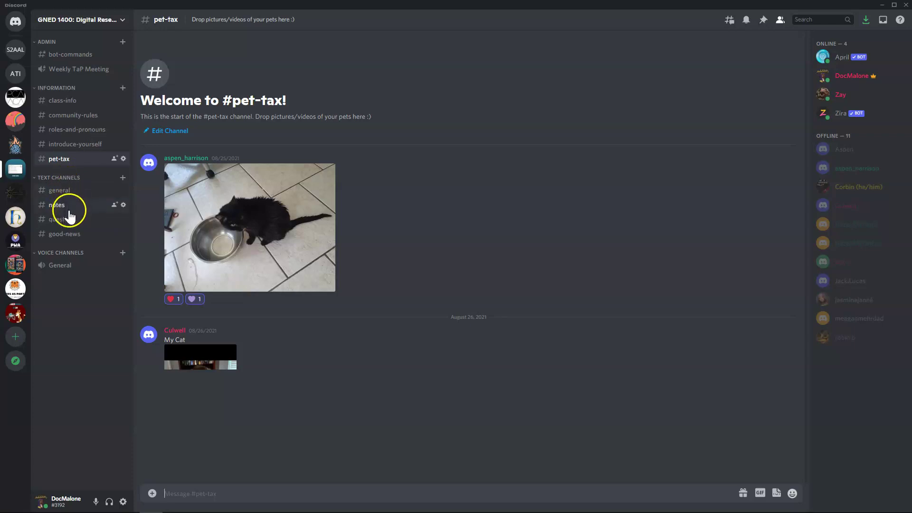
- Return to the SP 22 African American Lit server and create a text channel named "notes" in the Text Channels category
left_click(16, 50)
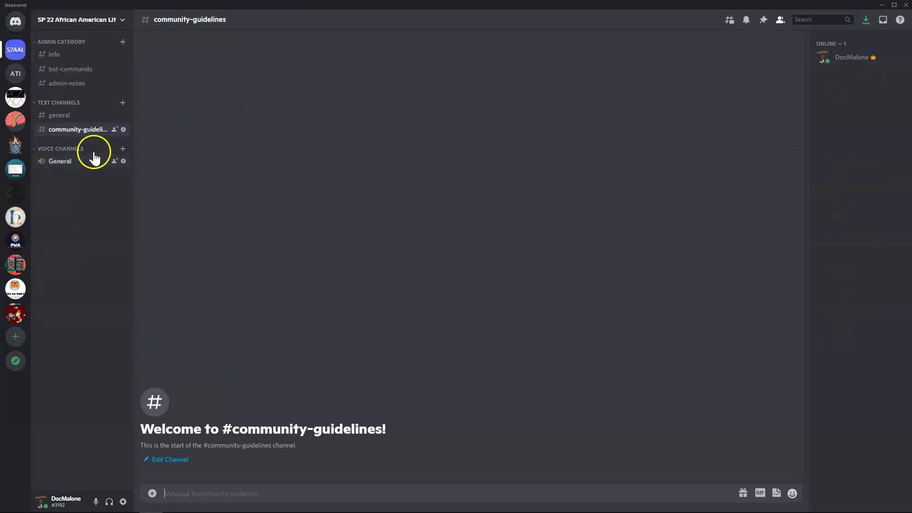
left_click(123, 104)
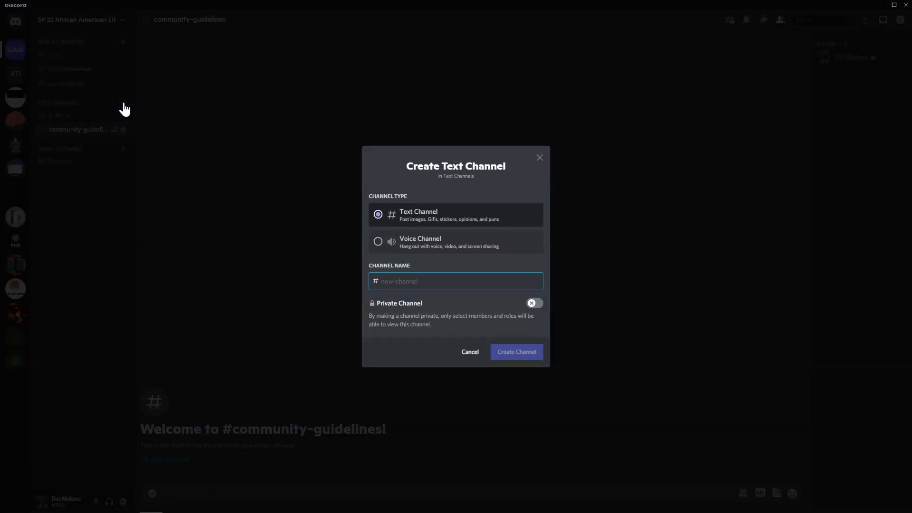
type("notes")
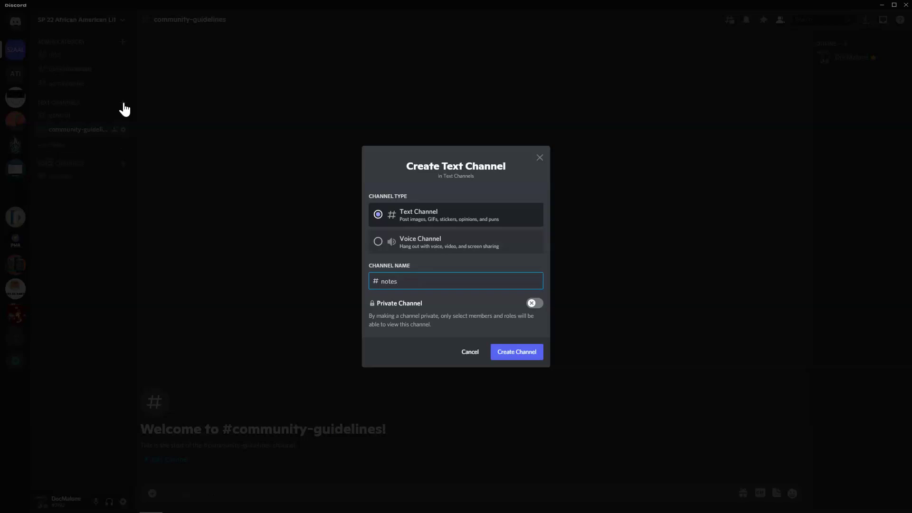
key("Return")
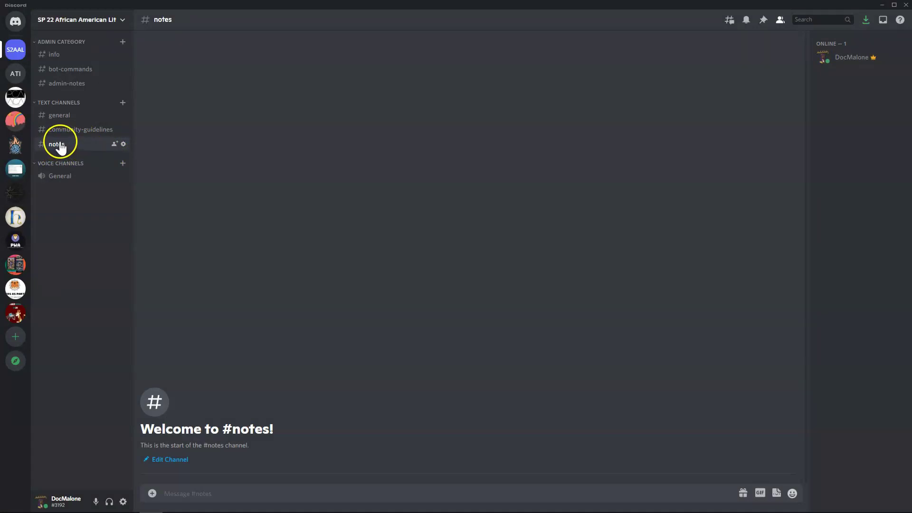
- Create a text channel named "further-discussion" in the Text Channels category
left_click(123, 103)
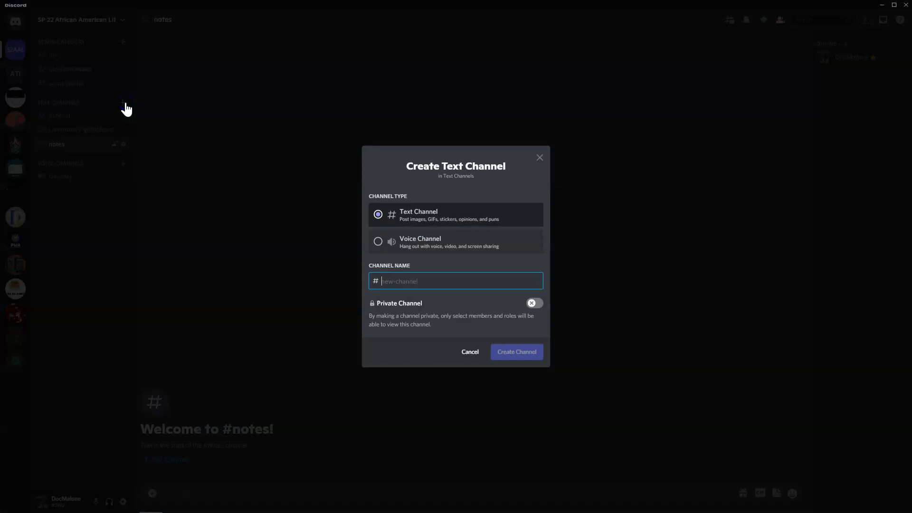
type("further-discussion")
key("Return")
left_click(92, 159)
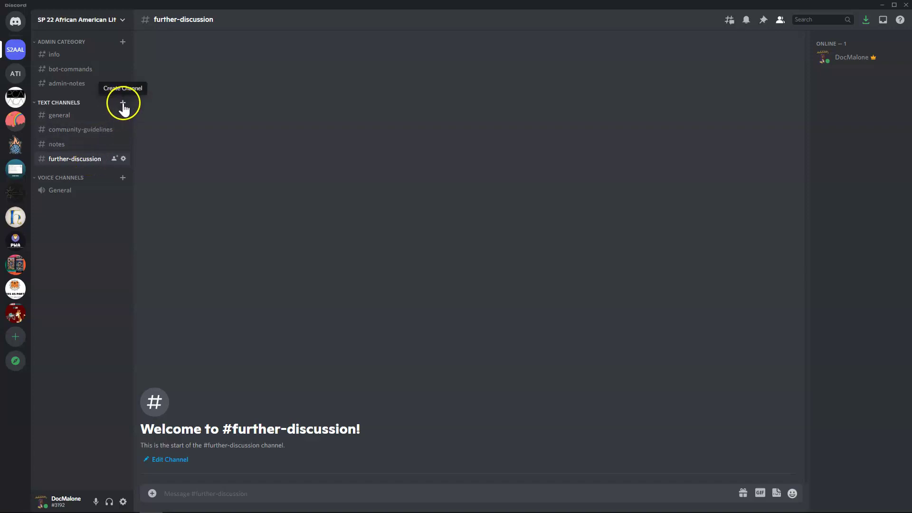
- Check the GNED 1400 server's channel list and create a text channel named "questions" in the SP 22 server's Text Channels category
left_click(16, 169)
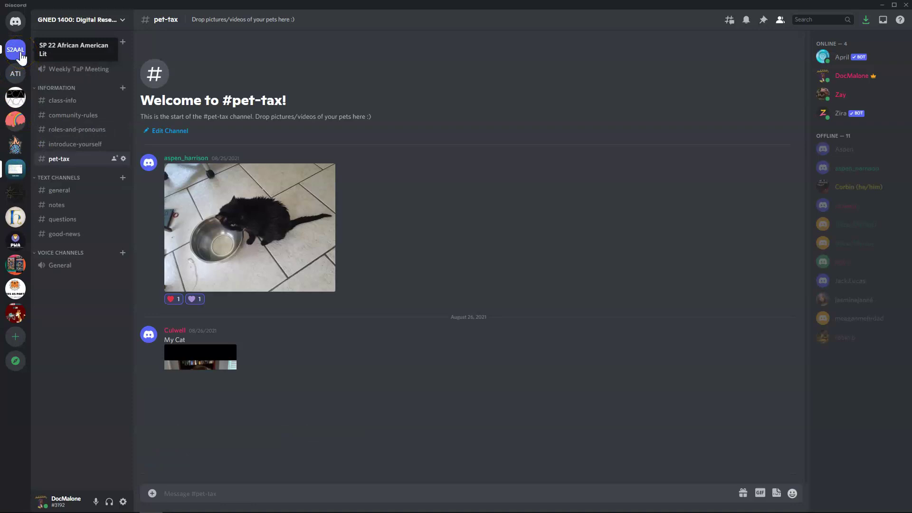
left_click(20, 56)
left_click(122, 102)
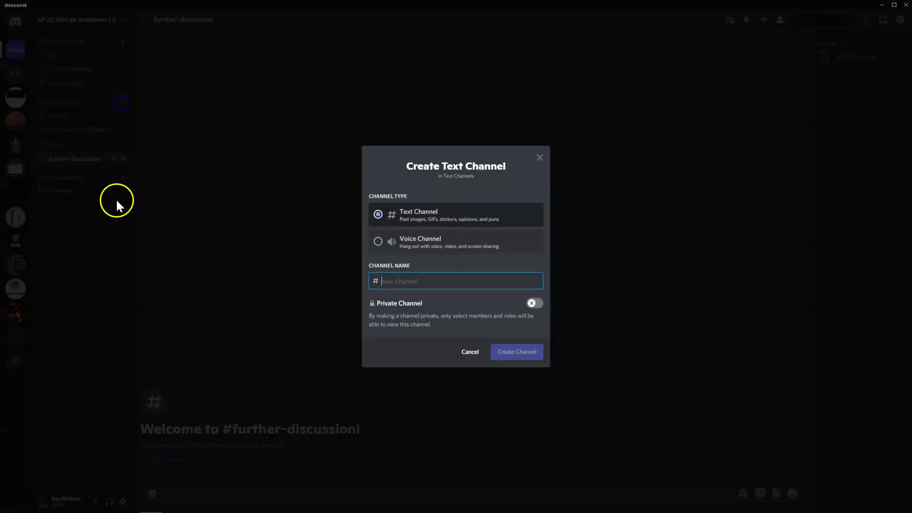
type("questions")
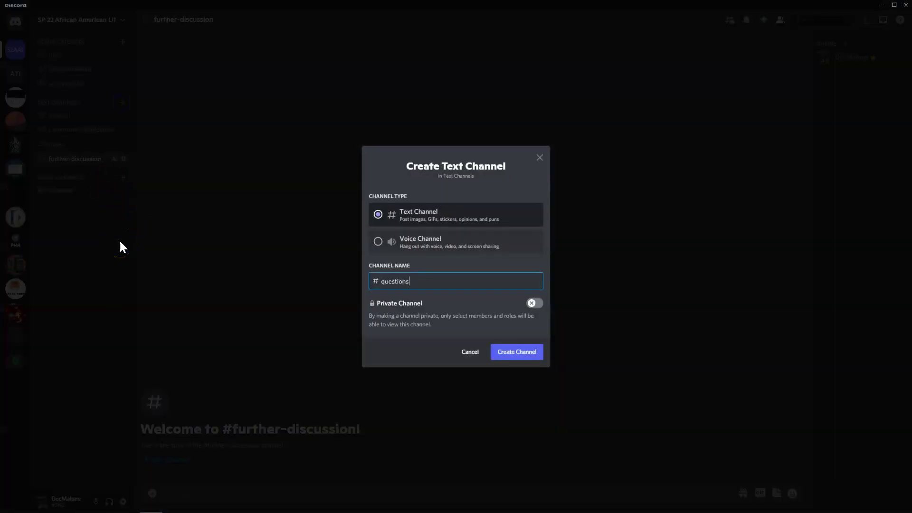
left_click(523, 351)
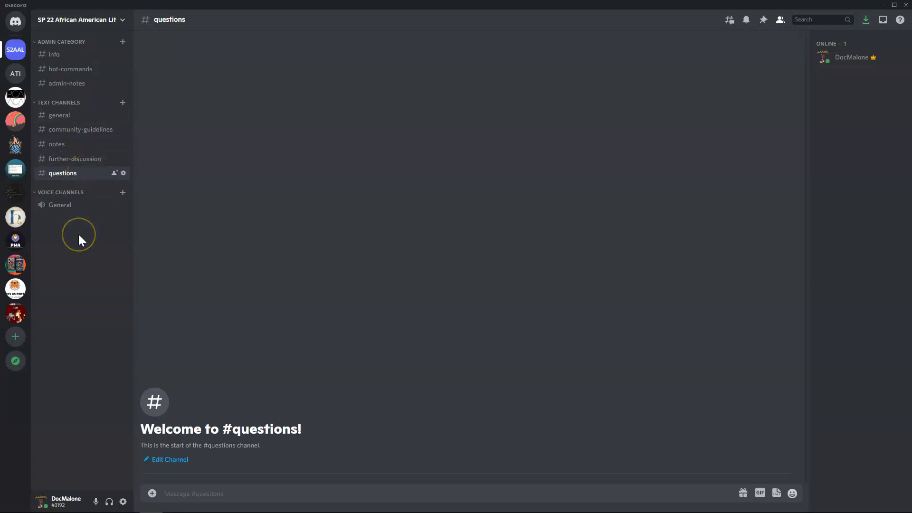
- Create a non-private category named "Community" and move it above the Voice Channels category
left_click(122, 20)
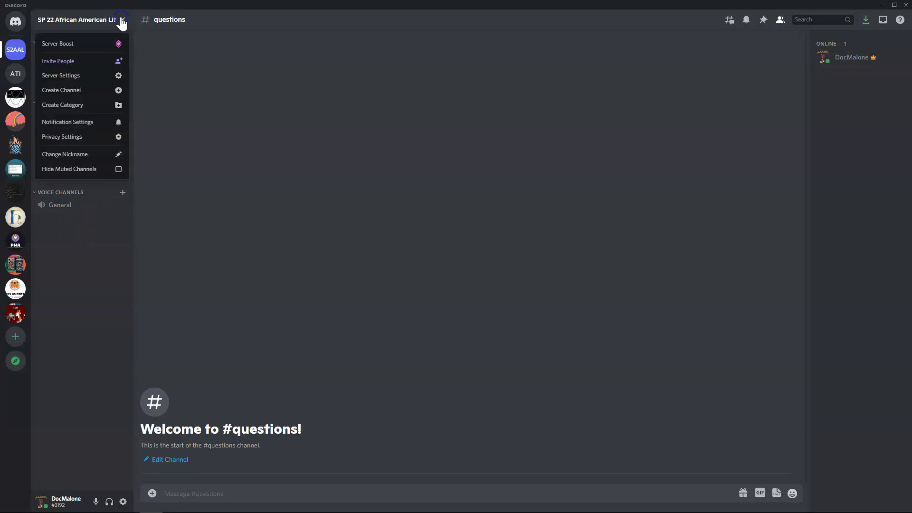
left_click(69, 108)
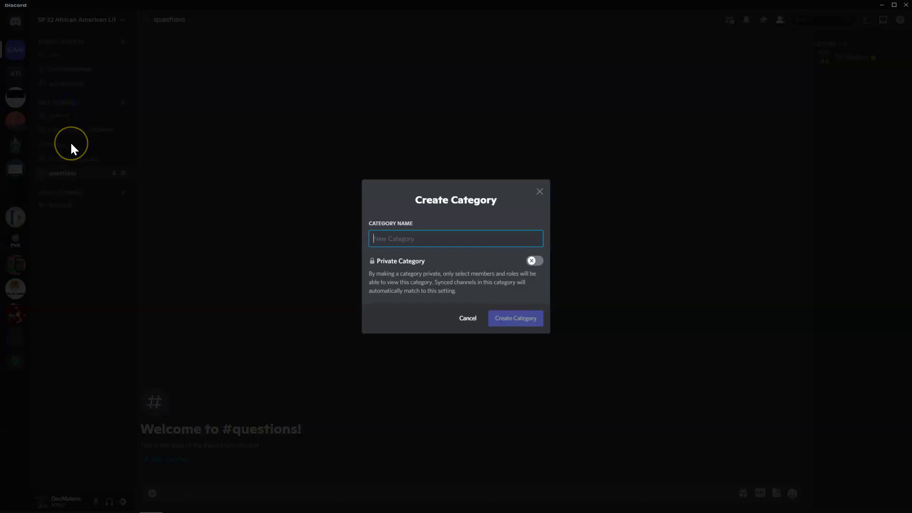
type("Community")
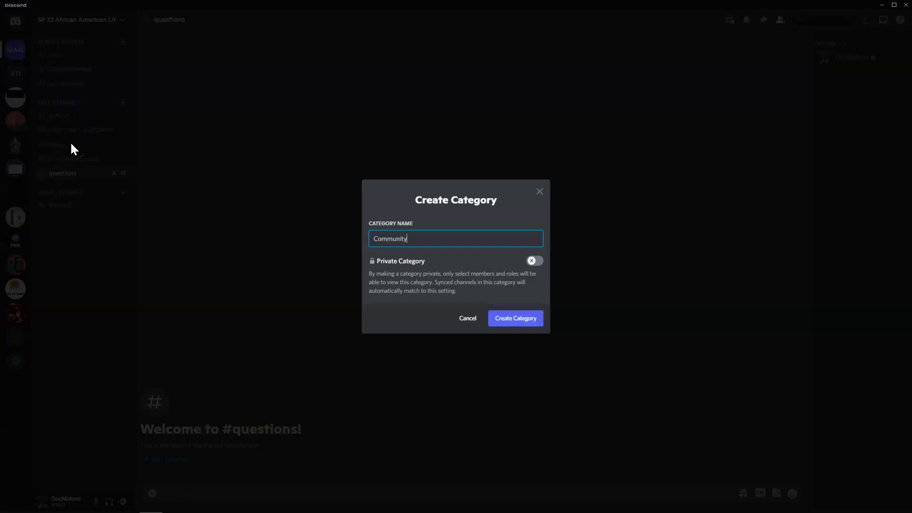
key("Return")
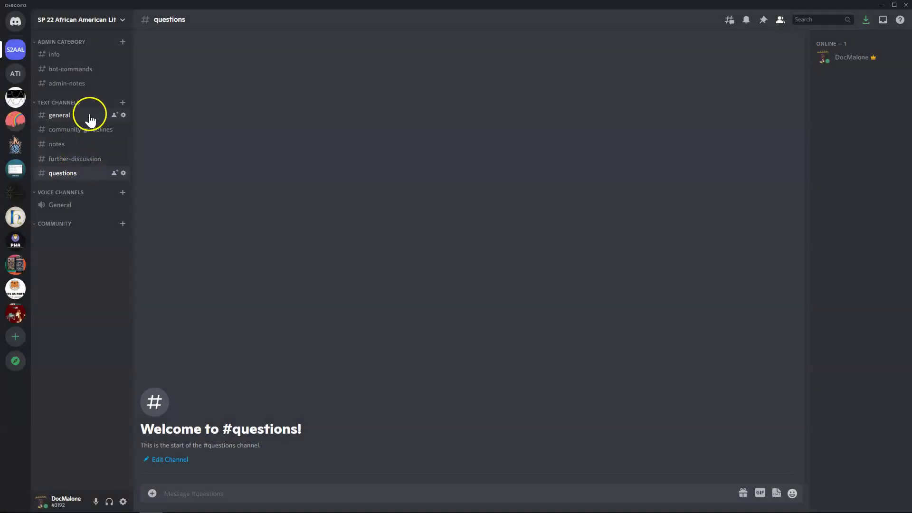
left_click_drag(83, 229, 89, 193)
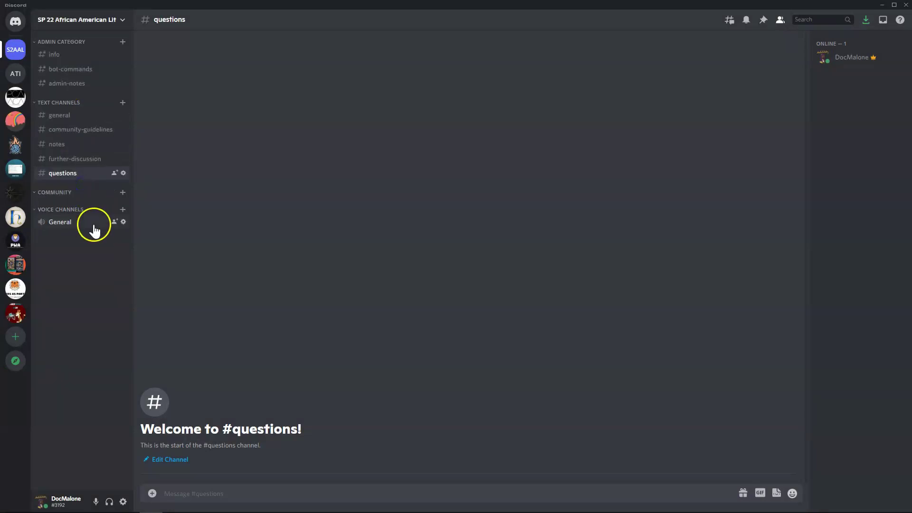
- Create a text channel named "pet-tax" in the Community category
left_click(123, 193)
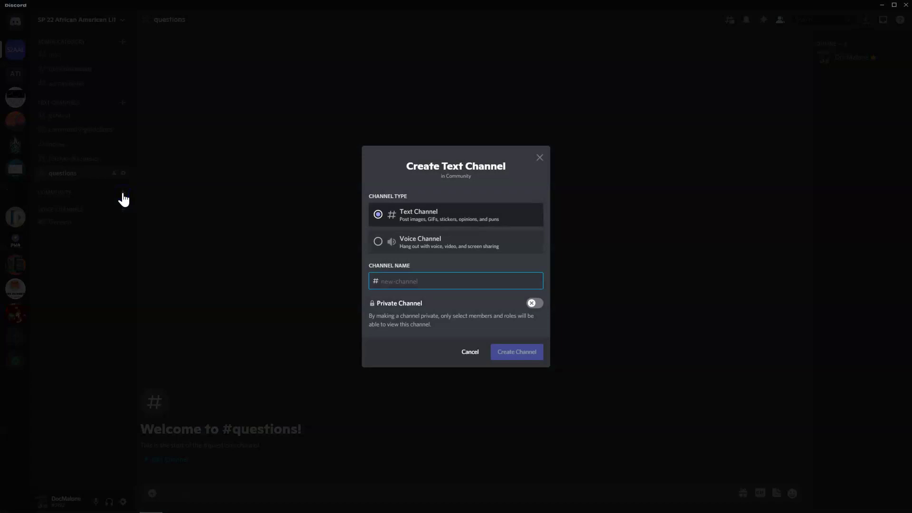
type("pet-tax")
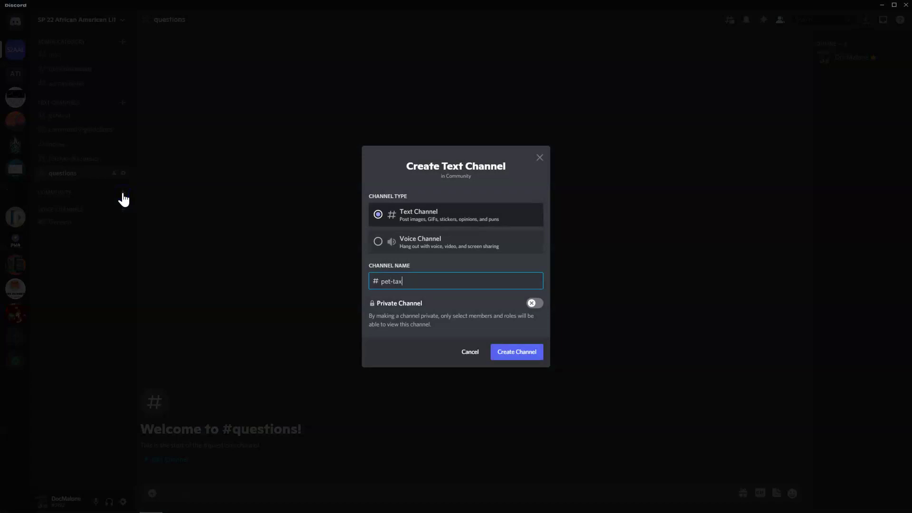
key("Return")
- Create a text channel named "good-news" in the Community category
left_click(123, 192)
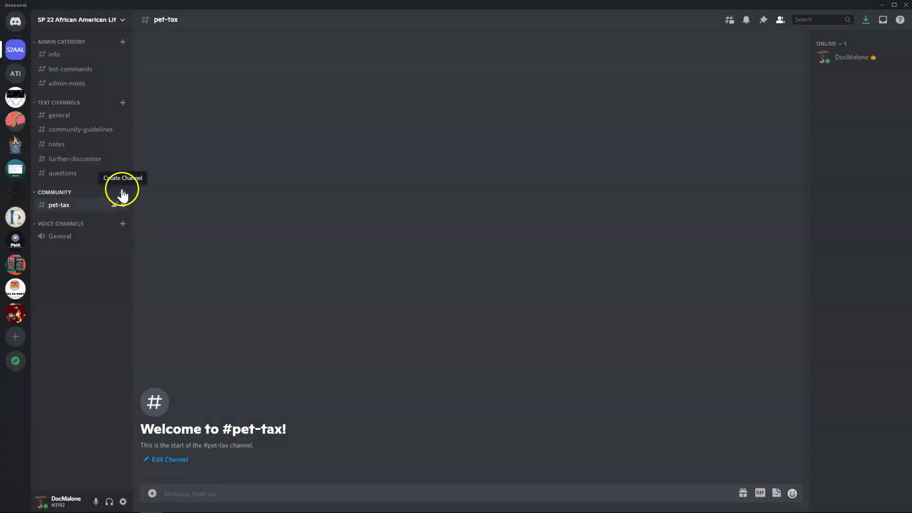
type("good-news")
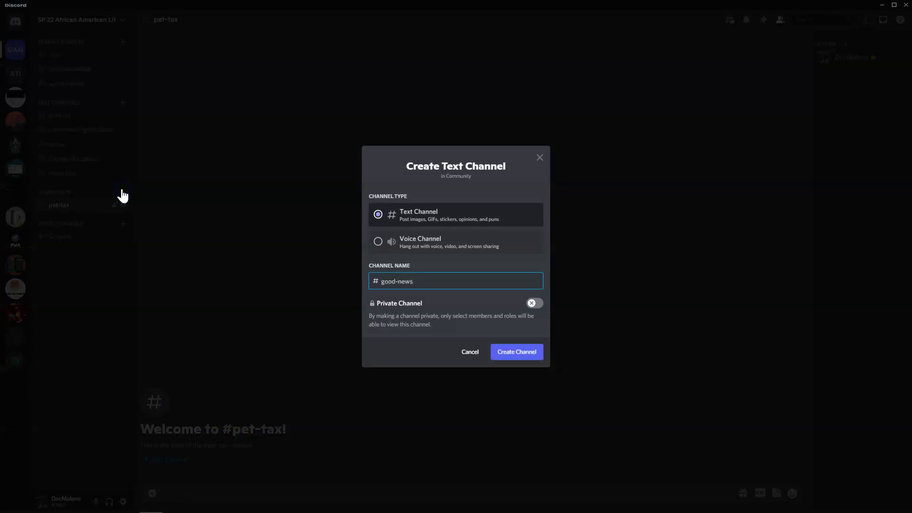
key("Return")
left_click(114, 227)
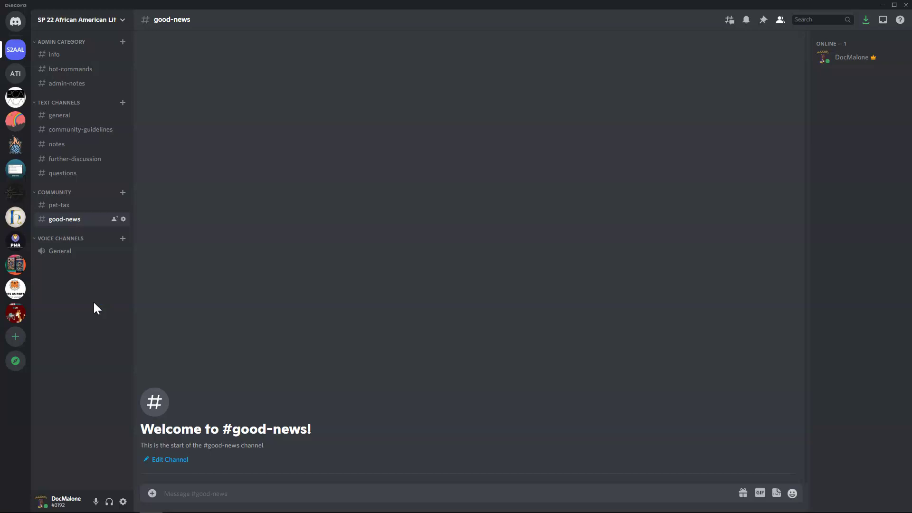
- Create a text channel named "adaptations" in the Community category
left_click(123, 193)
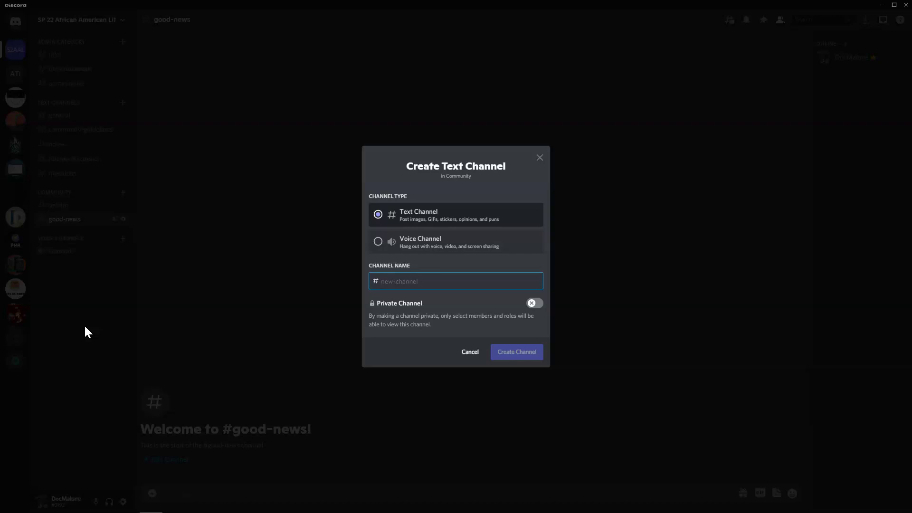
type("ad")
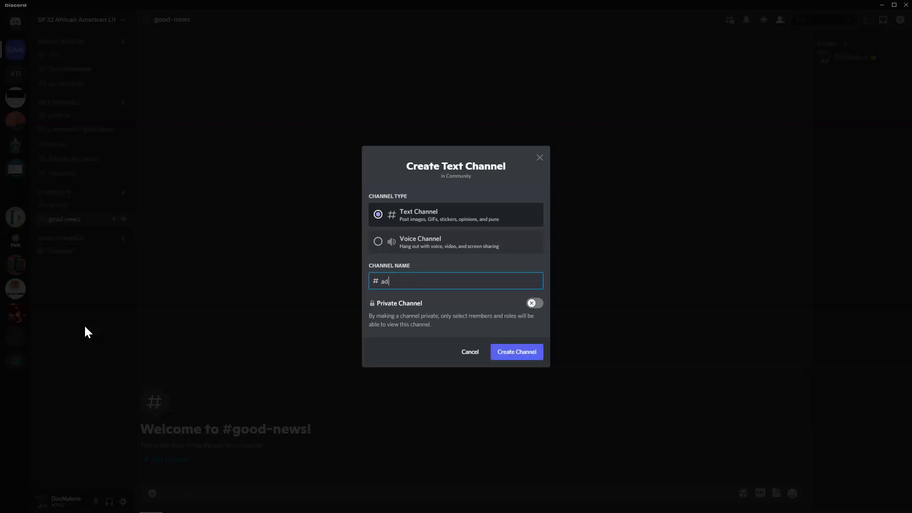
type("aptations")
key("Return")
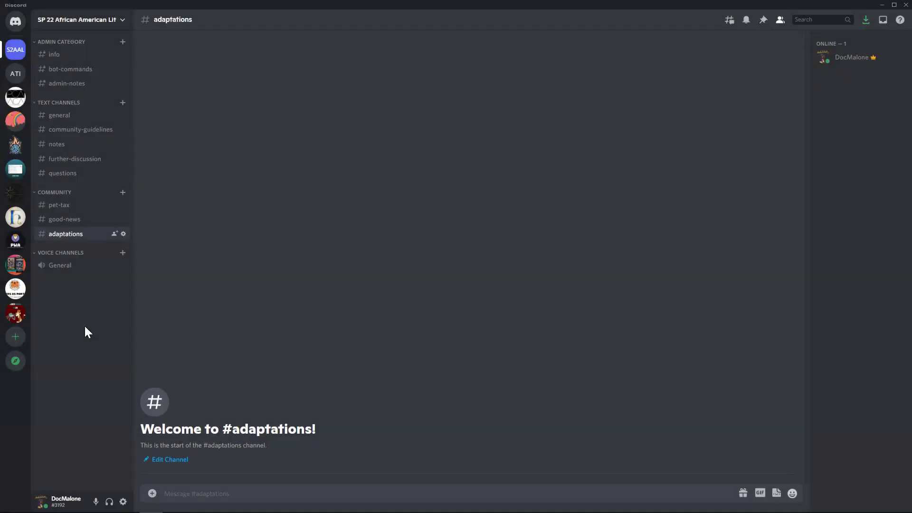
left_click(92, 235)
left_click(98, 236)
left_click(90, 237)
left_click(95, 238)
left_click(81, 234)
- Create a new role named "admin" in the server's role settings
left_click(123, 23)
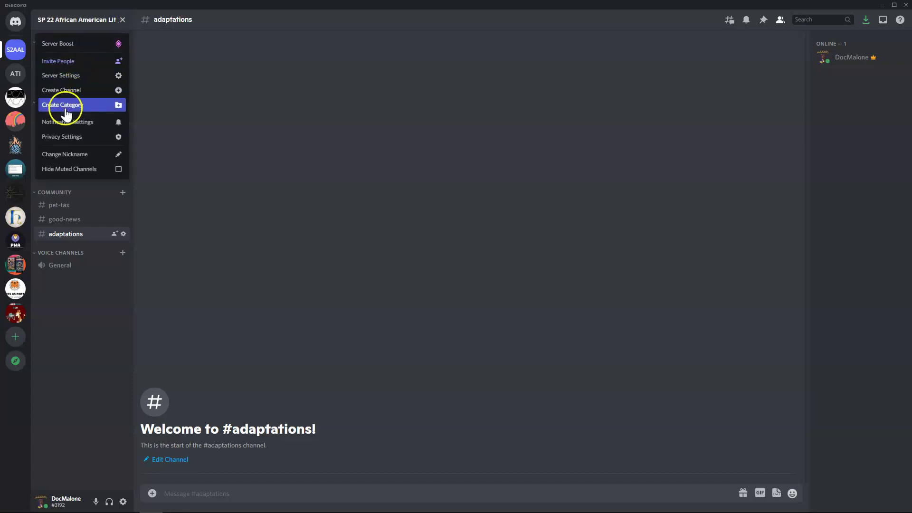
left_click(92, 77)
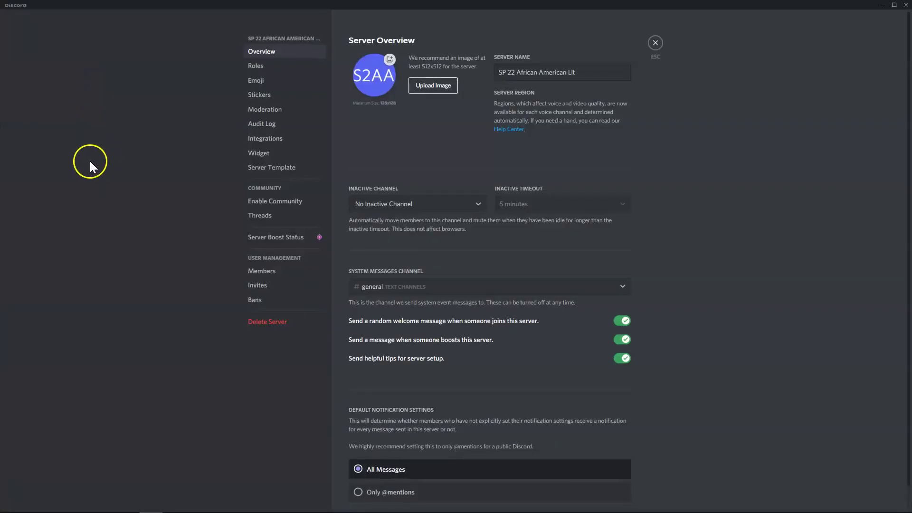
scroll(752, 309, "down", 1)
scroll(751, 311, "up", 1)
left_click(267, 82)
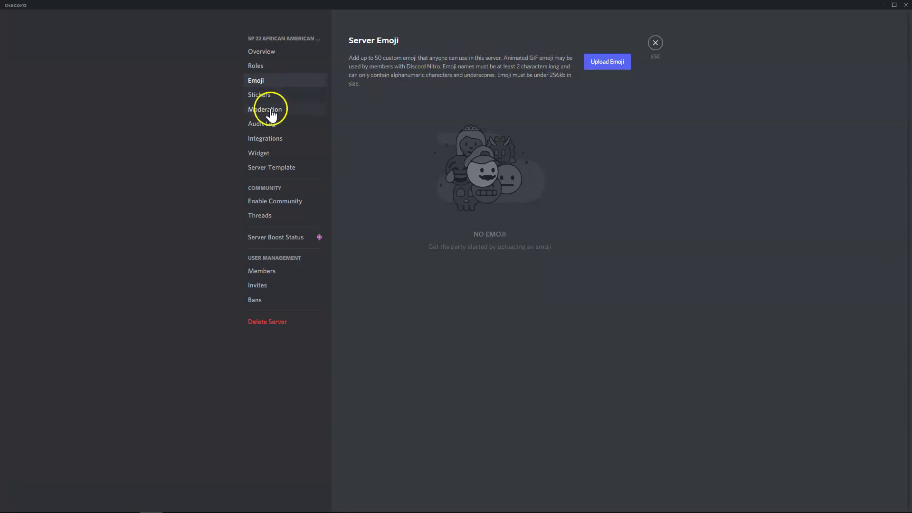
left_click(276, 69)
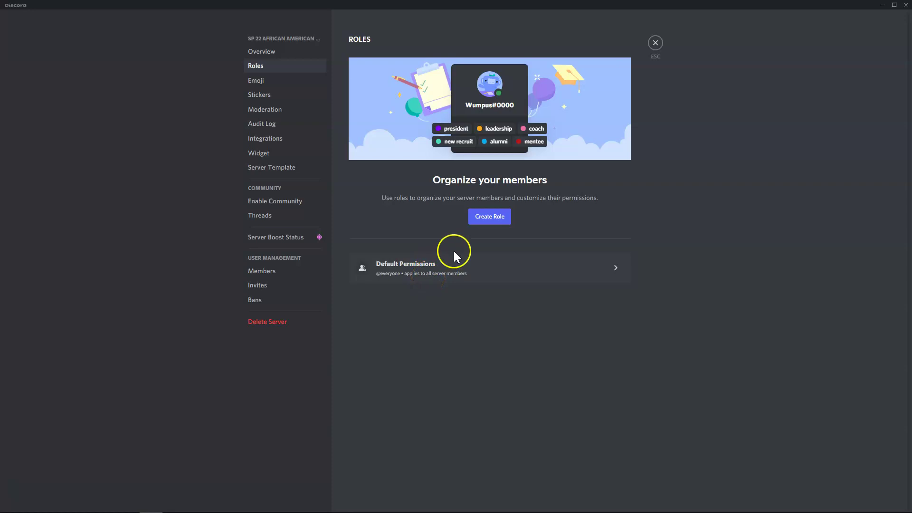
left_click(496, 218)
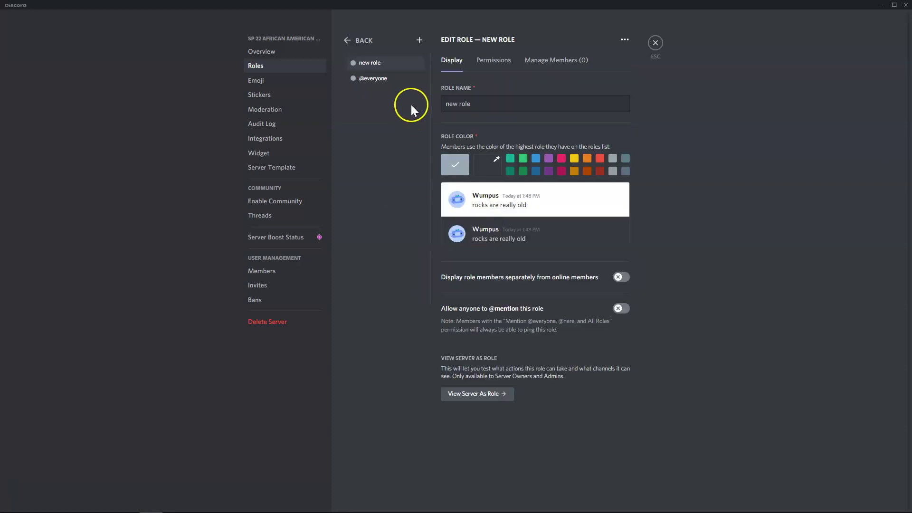
left_click_drag(483, 103, 384, 153)
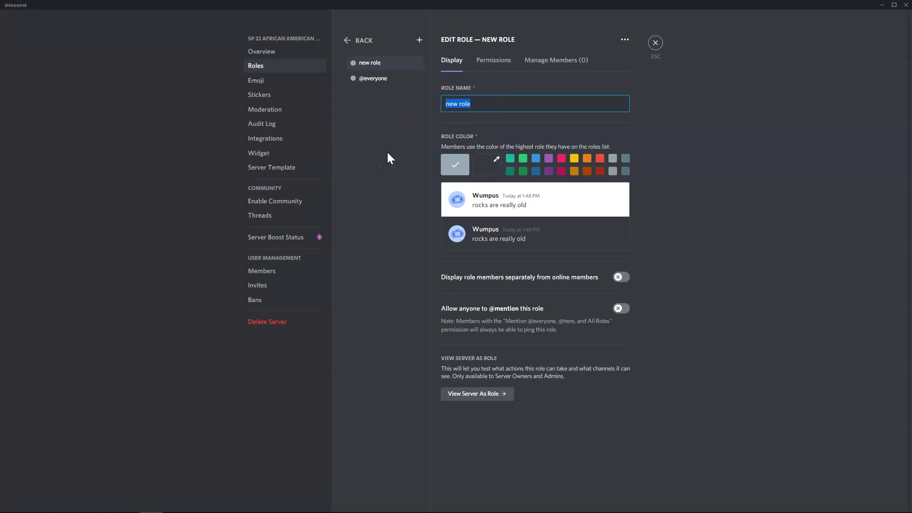
type("admin")
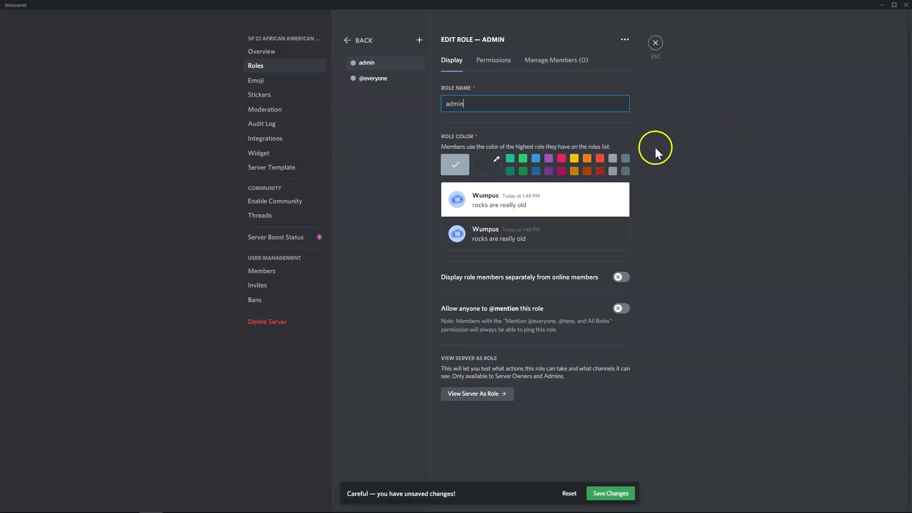
left_click(536, 160)
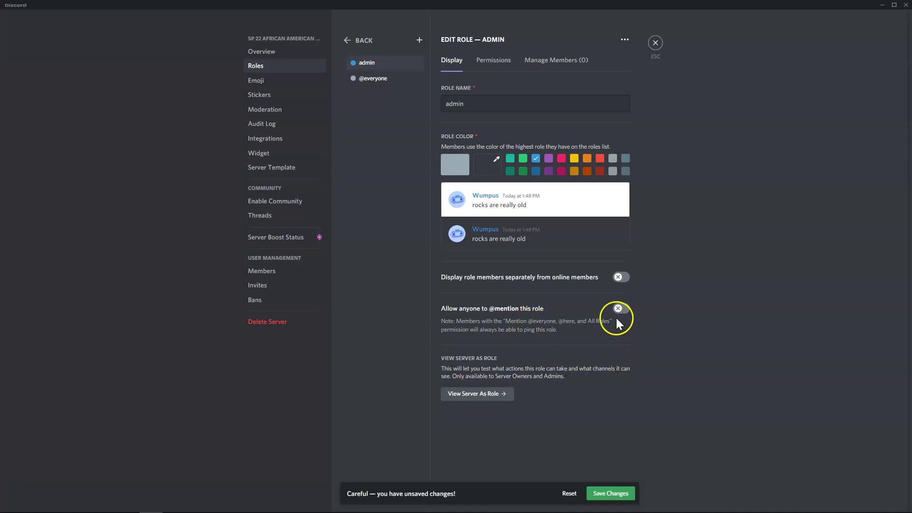
left_click(472, 316)
left_click(509, 310)
left_click(511, 321)
left_click(520, 309)
left_click(623, 310)
- Review the admin role's general, membership and channel permissions through to the end of the list
left_click(505, 64)
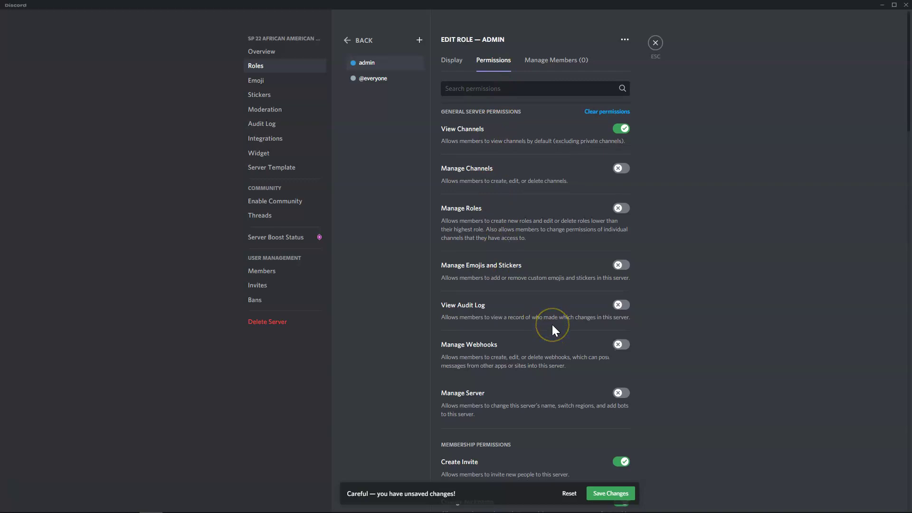
scroll(553, 324, "down", 4)
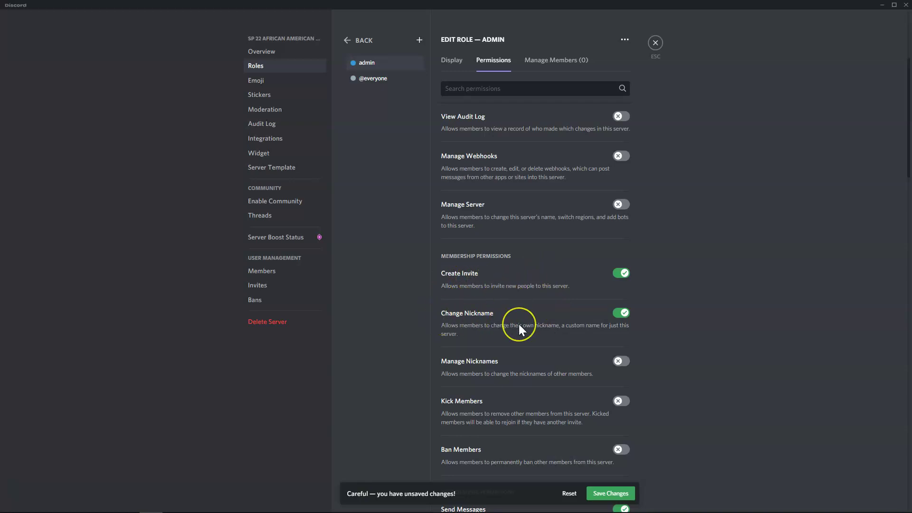
scroll(519, 324, "down", 2)
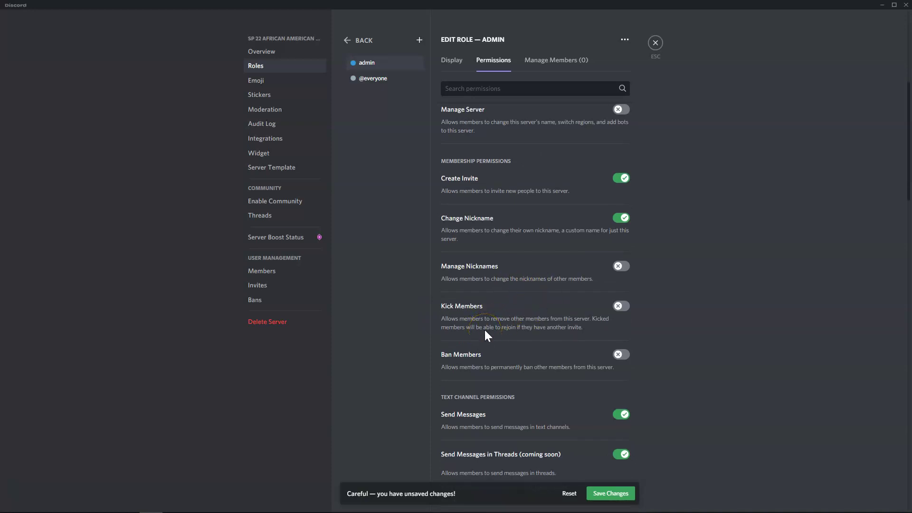
scroll(514, 287, "up", 6)
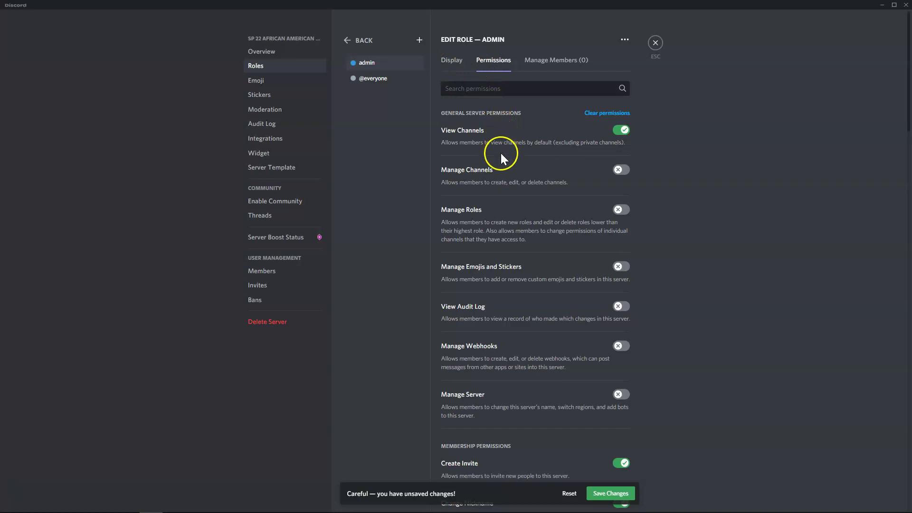
scroll(504, 181, "down", 15)
scroll(505, 181, "down", 7)
scroll(508, 190, "up", 9)
scroll(509, 190, "up", 14)
left_click(519, 116)
left_click(529, 321)
- Save the changes to the admin role and close the server settings
left_click(608, 494)
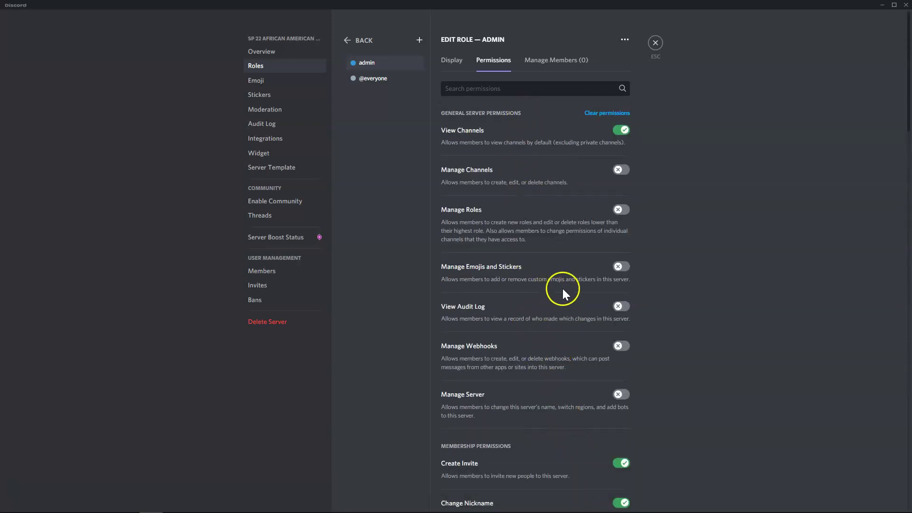
left_click(655, 44)
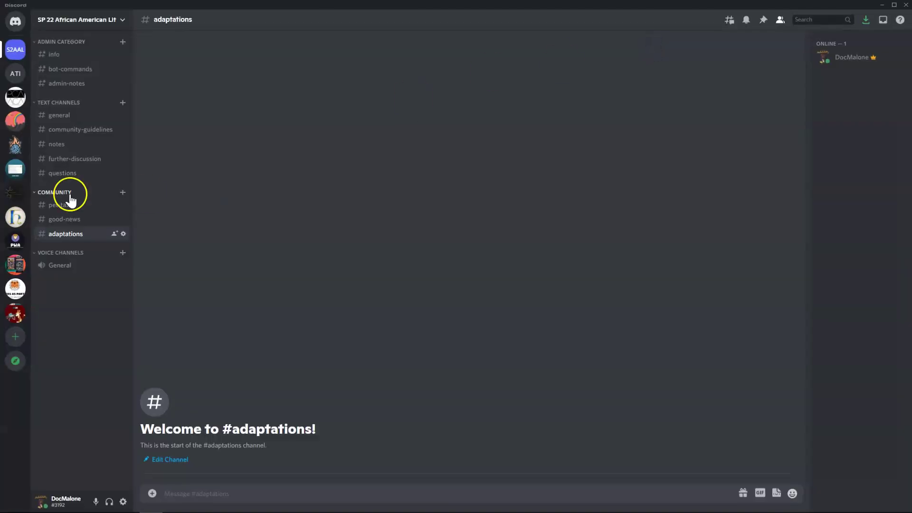
- Open the permission settings of the Admin Category for editing
left_click(89, 42)
left_click(88, 43)
right_click(85, 44)
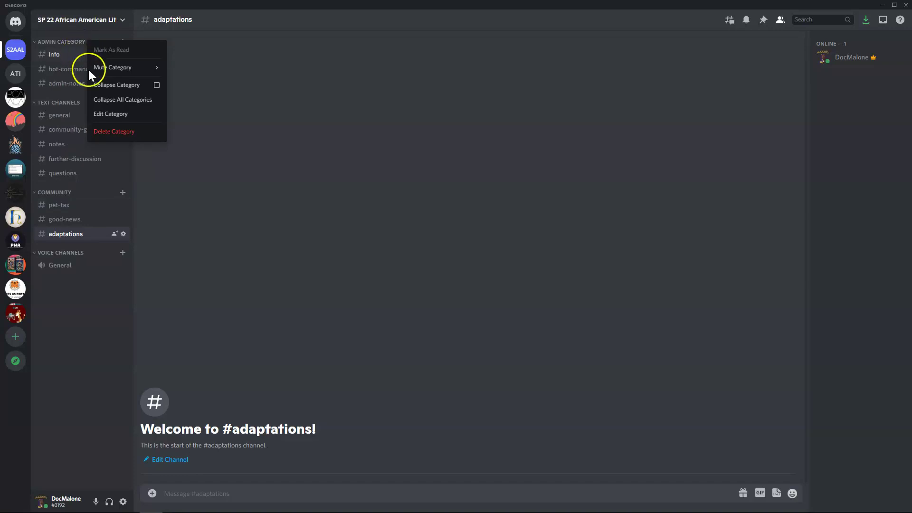
left_click(111, 114)
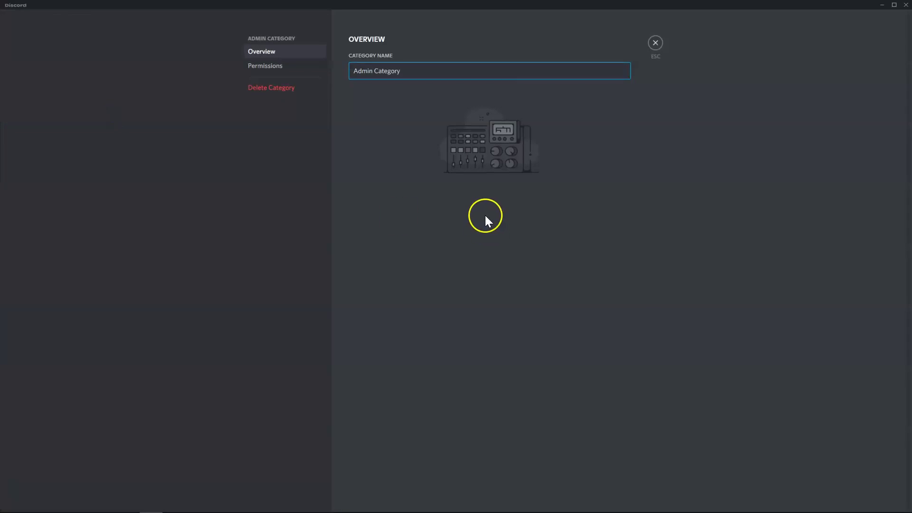
left_click(290, 70)
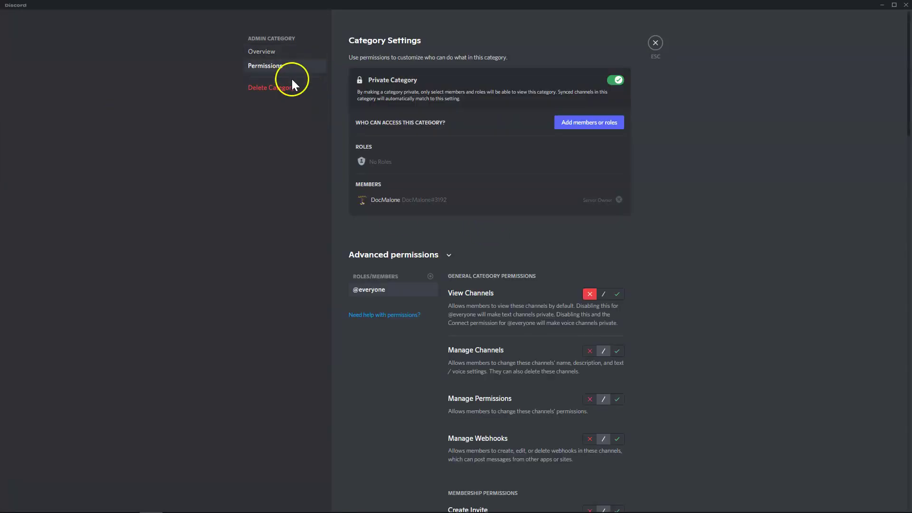
- Give the admin role access to the private Admin Category
left_click(580, 124)
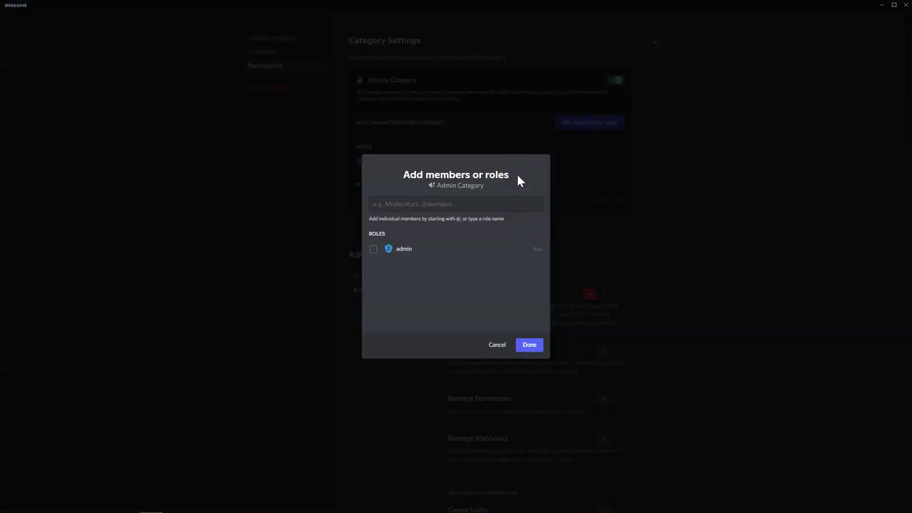
type("@admin")
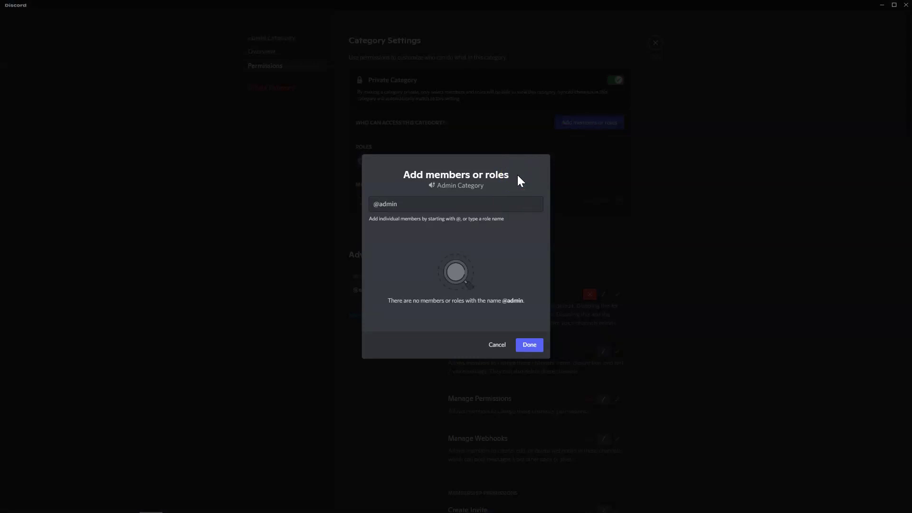
key("BackSpace")
key("BackSpace")
key("BackSpace")
key("BackSpace")
key("BackSpace")
key("BackSpace")
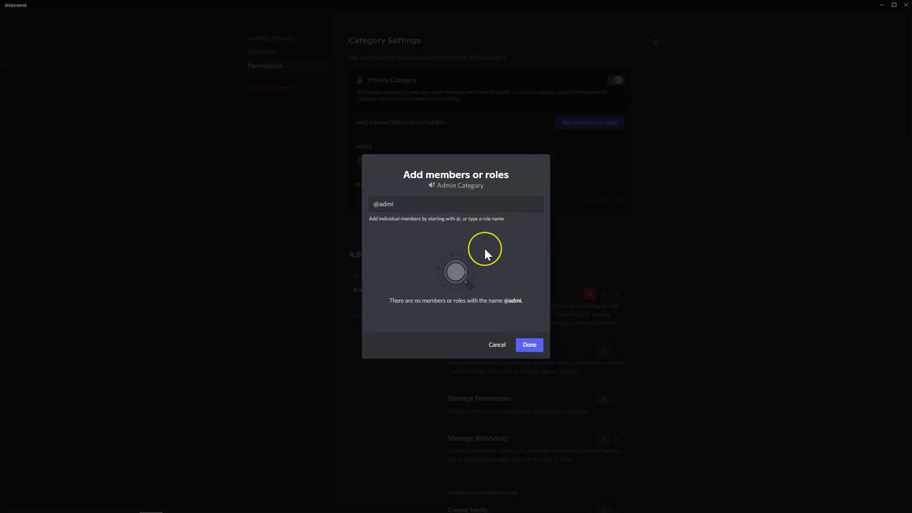
left_click(420, 252)
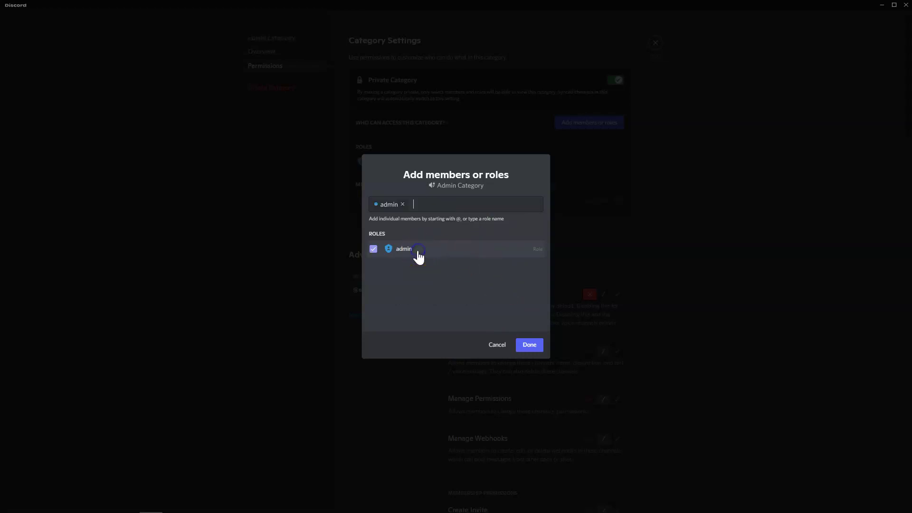
left_click(530, 345)
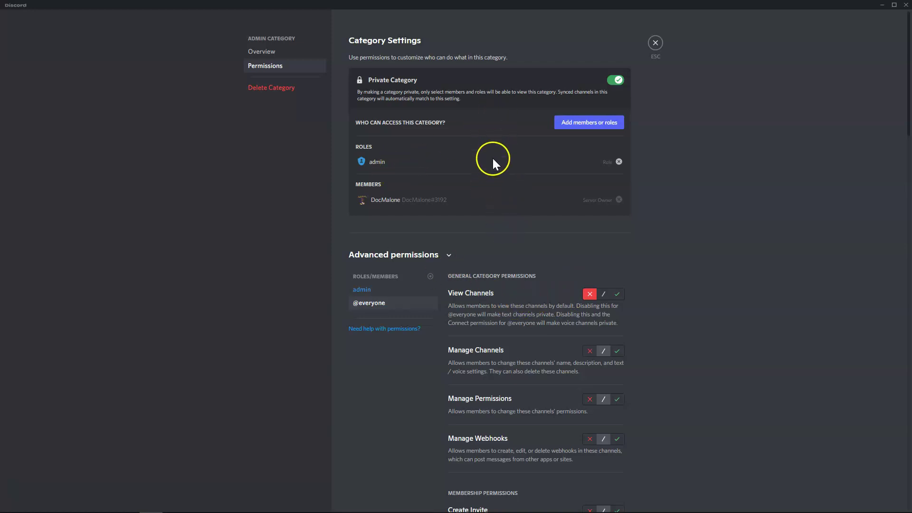
- Examine the admin role's advanced permissions for the Admin Category and close the category settings
scroll(540, 230, "down", 2)
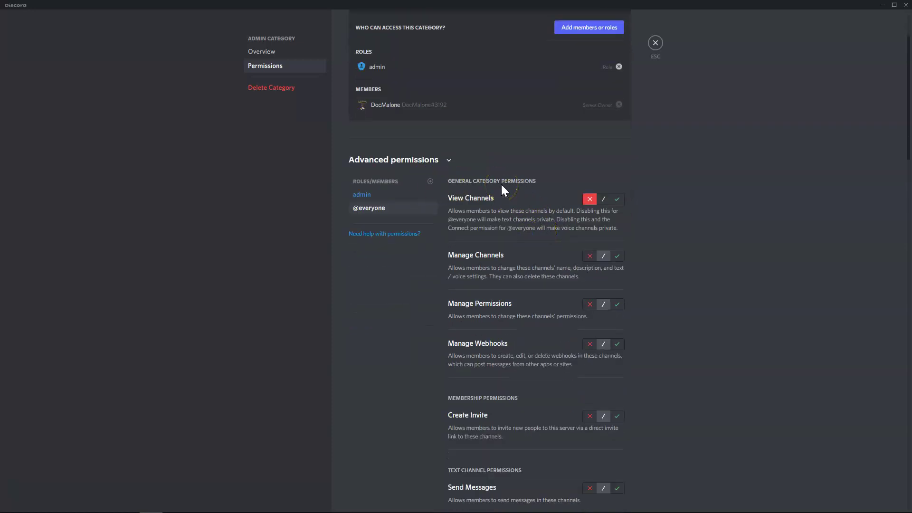
left_click(389, 195)
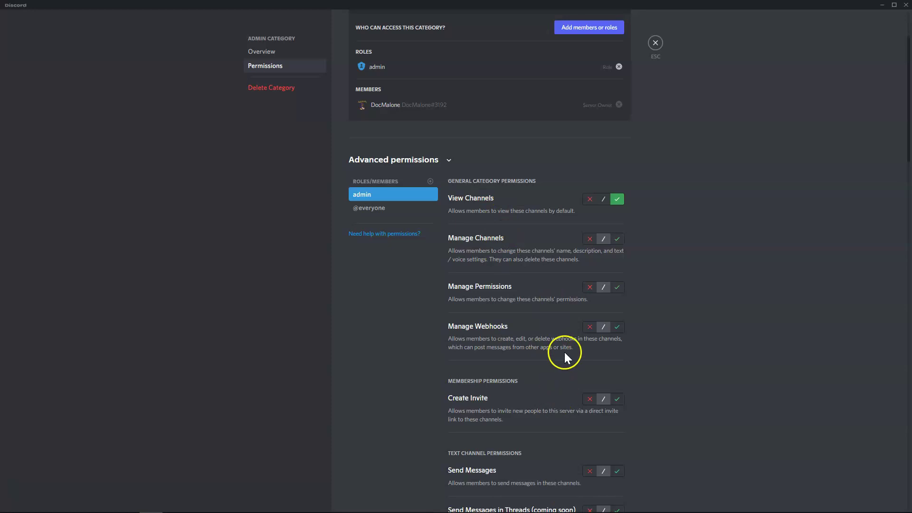
scroll(564, 350, "up", 2)
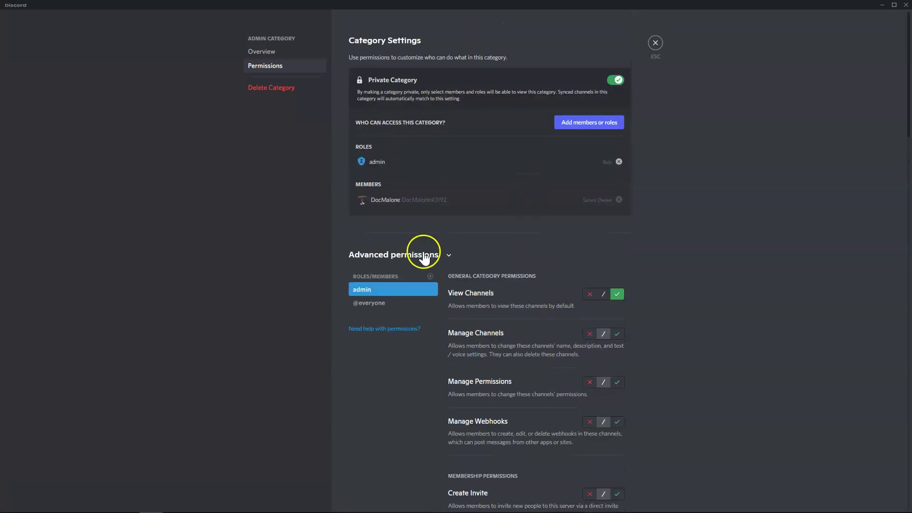
left_click(656, 44)
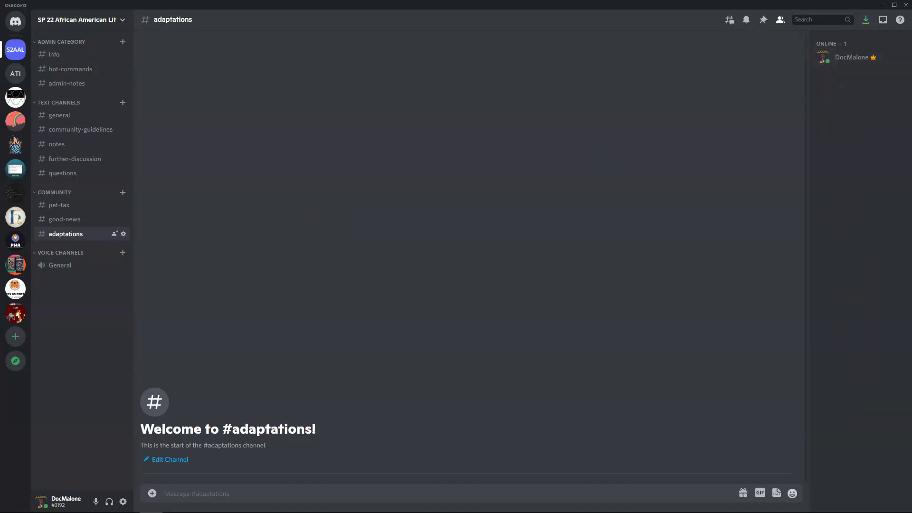
- View the roles available for the server owner in the member list without assigning one
right_click(842, 57)
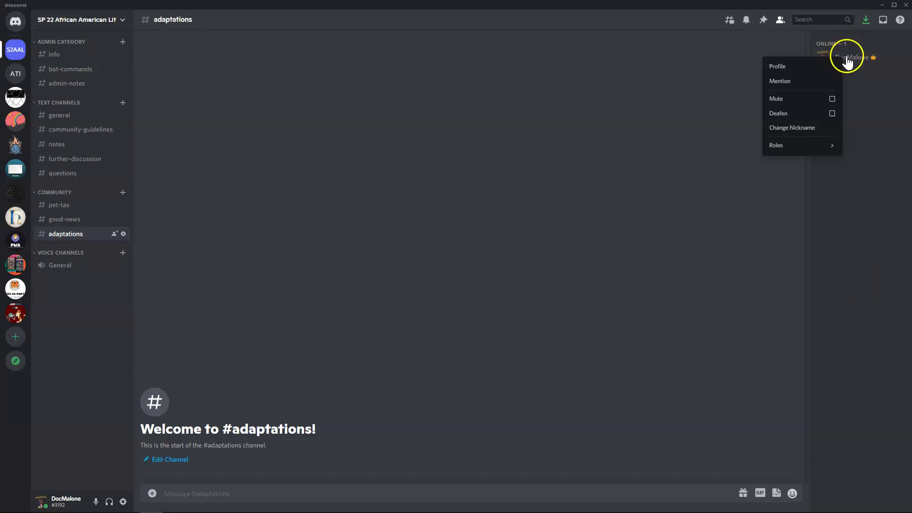
left_click(794, 150)
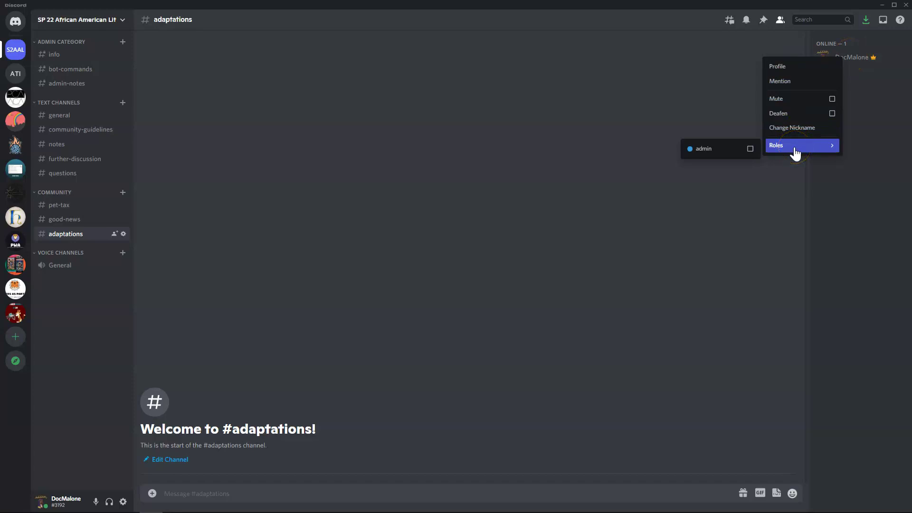
left_click(791, 178)
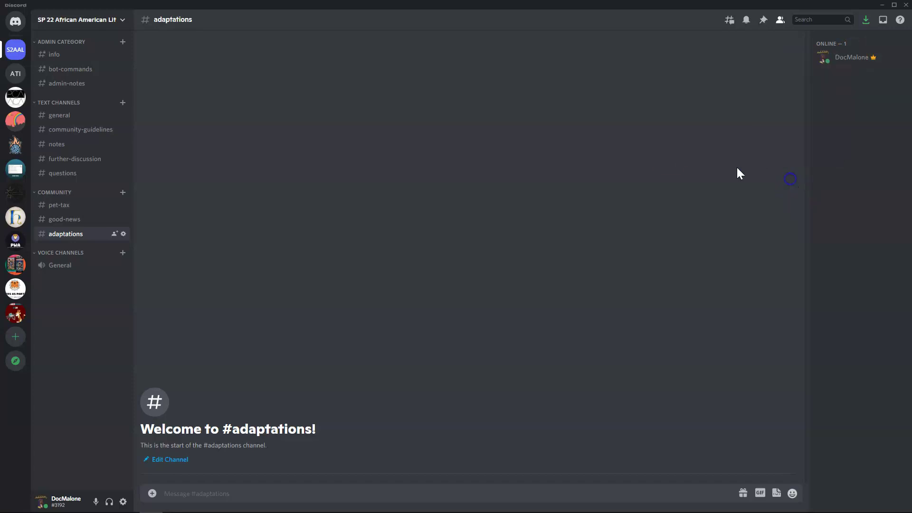
- Switch to the GNED 1400 server and assign the Intern role to the third offline member
left_click(16, 169)
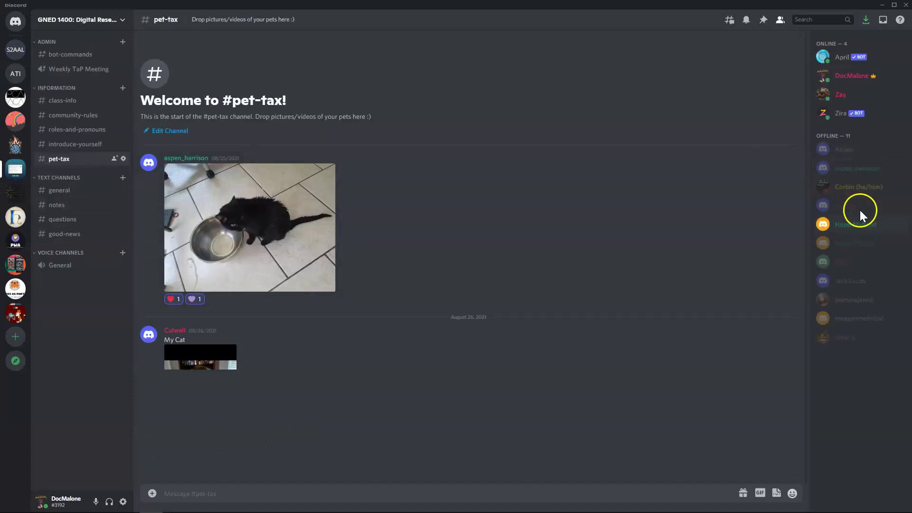
right_click(866, 192)
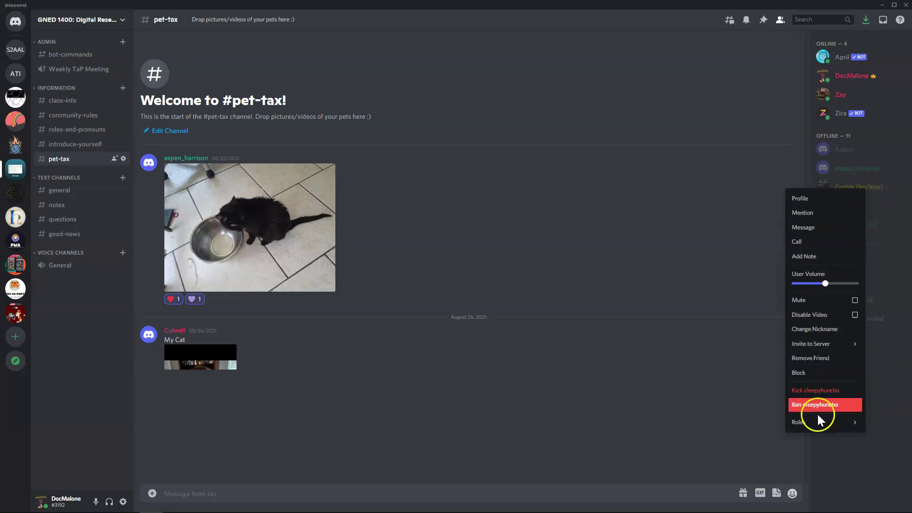
mouse_move(819, 422)
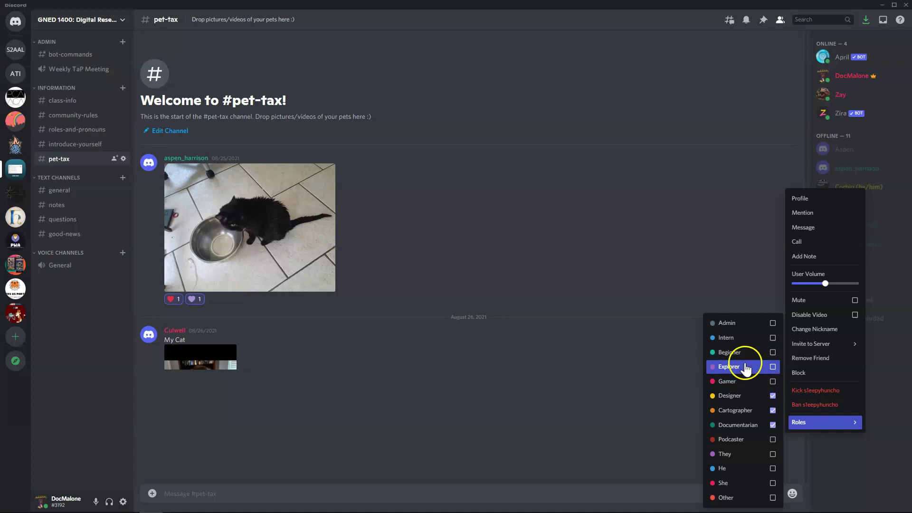
left_click(737, 342)
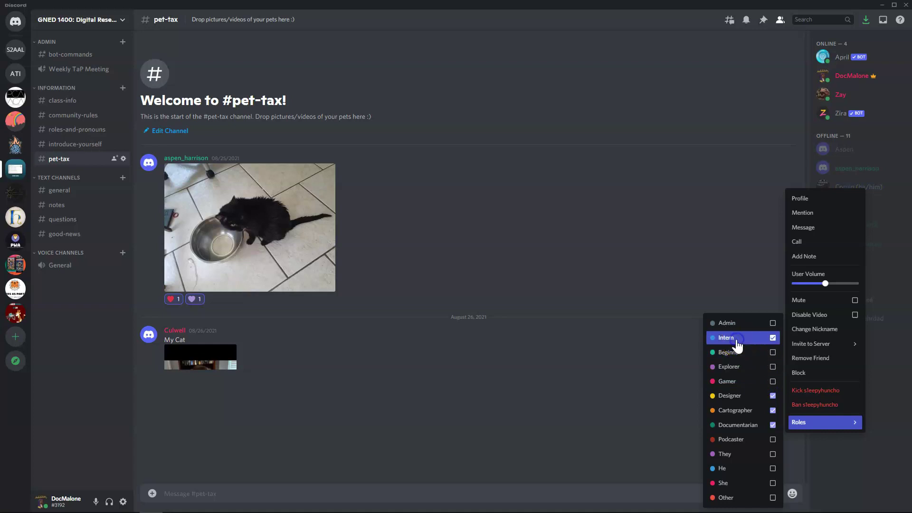
left_click(831, 424)
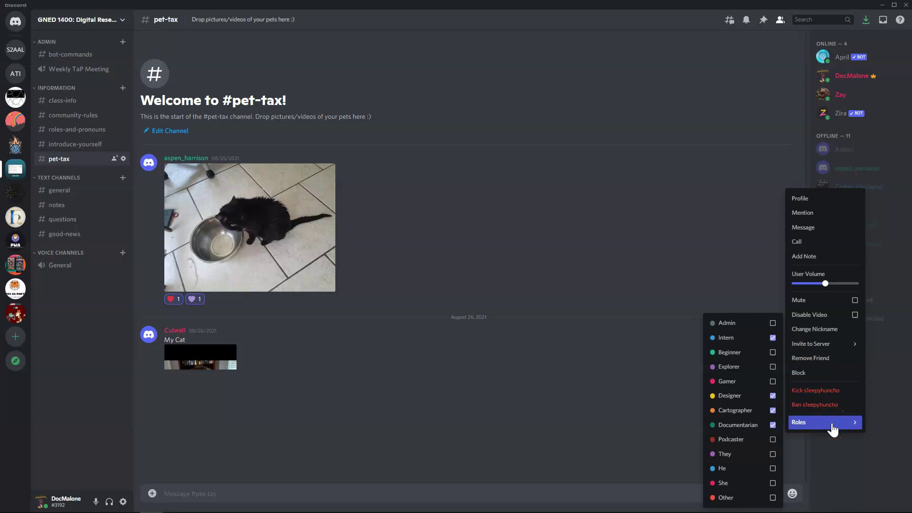
left_click(649, 356)
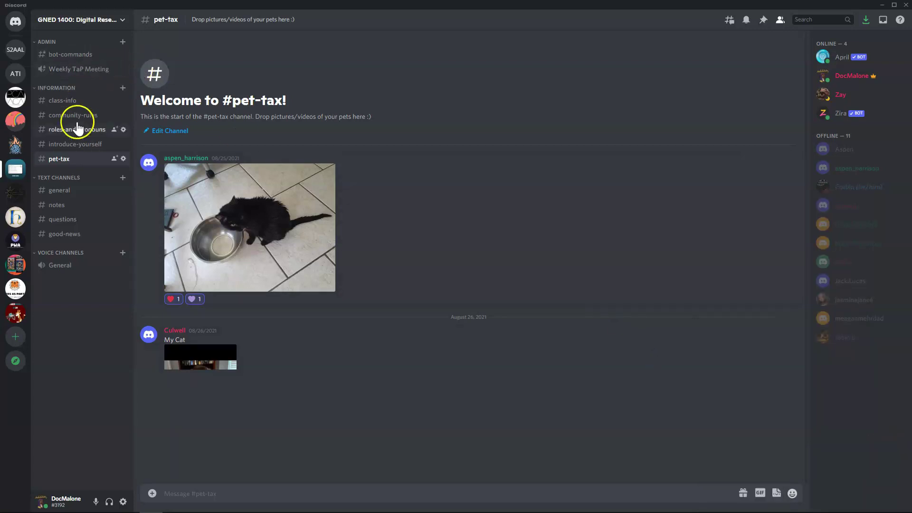
- Switch to the SP 22 African American Lit server and open the settings of its invite link for editing
left_click(16, 50)
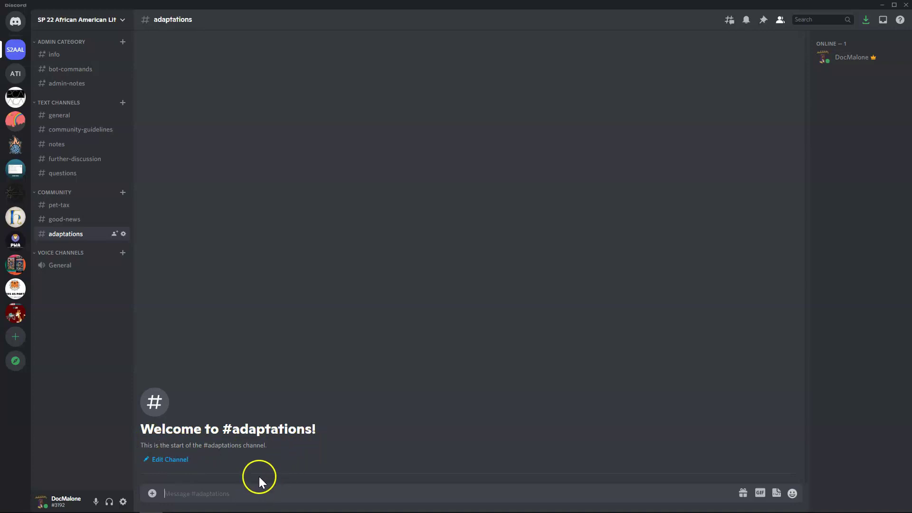
left_click(122, 20)
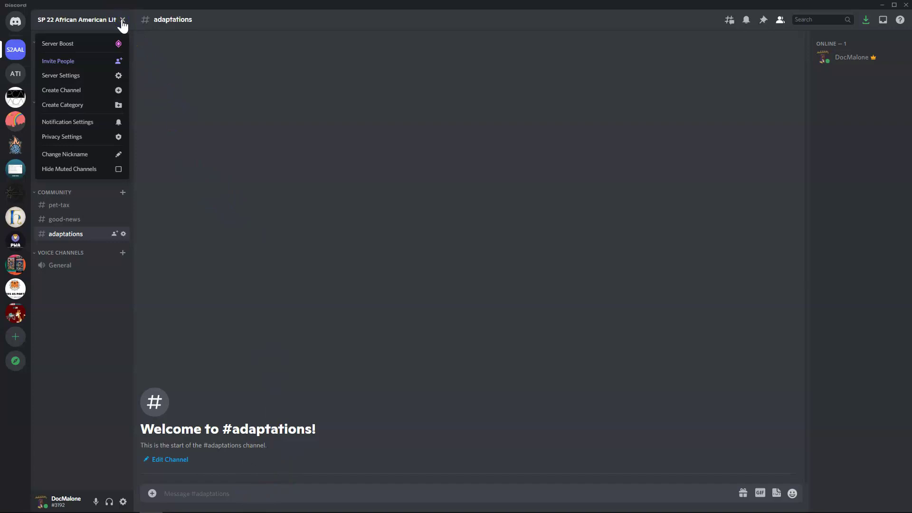
left_click(77, 68)
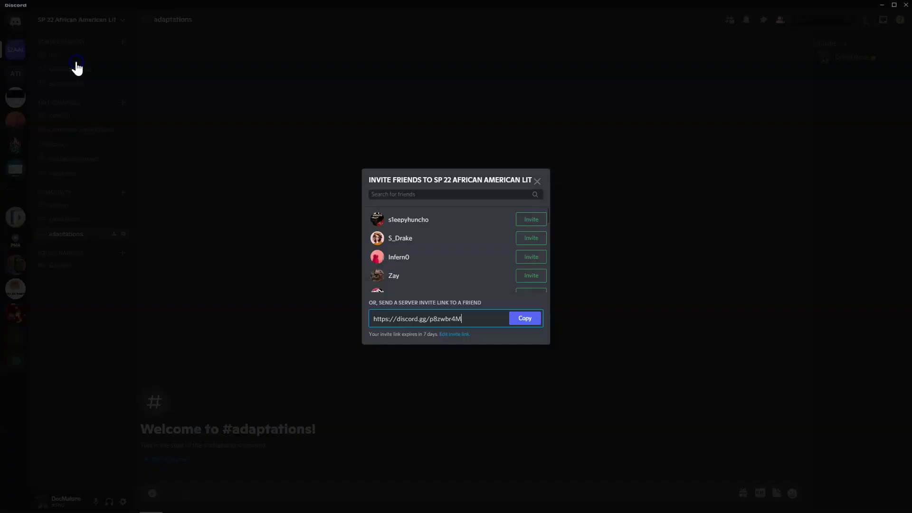
left_click(476, 317)
left_click(459, 334)
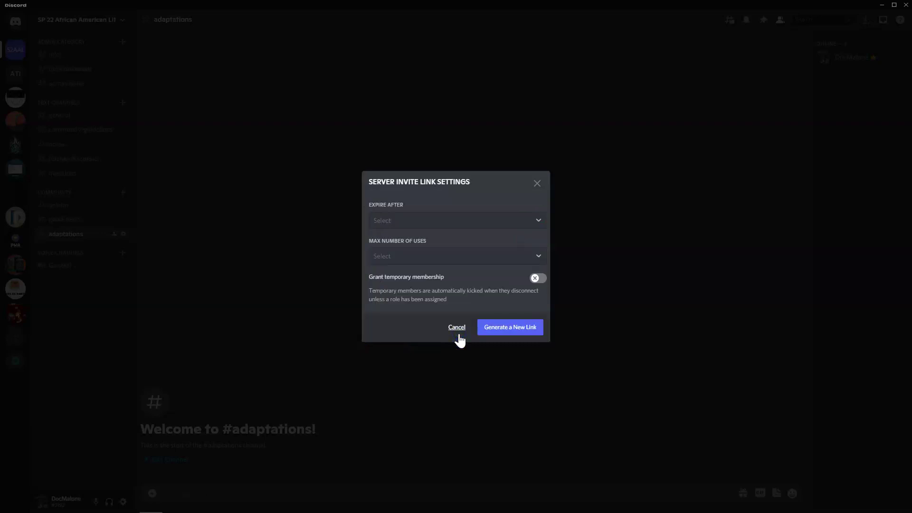
- Generate a new server invite link that never expires and has no limit on the number of uses
left_click(461, 220)
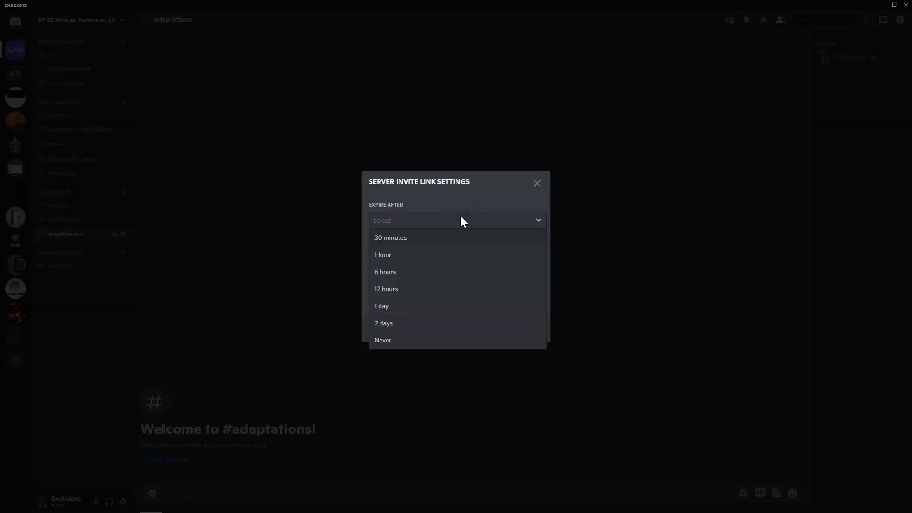
left_click(435, 340)
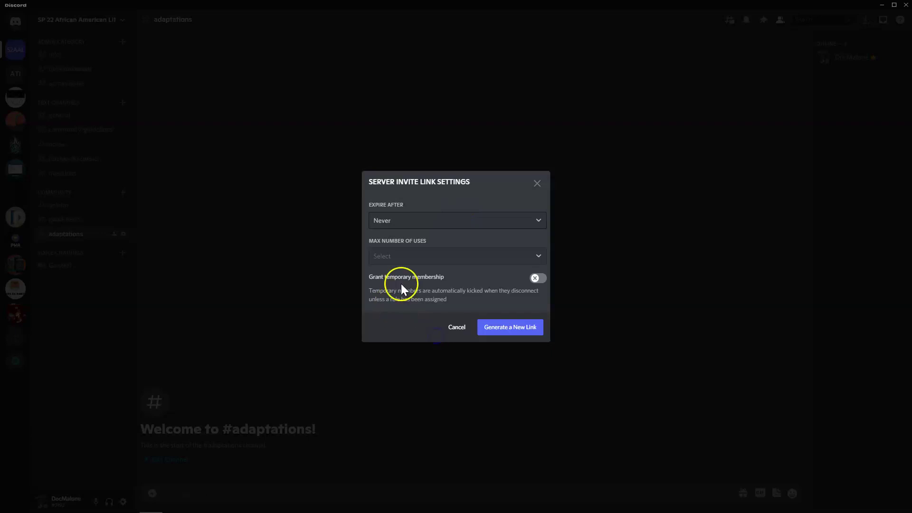
left_click(426, 259)
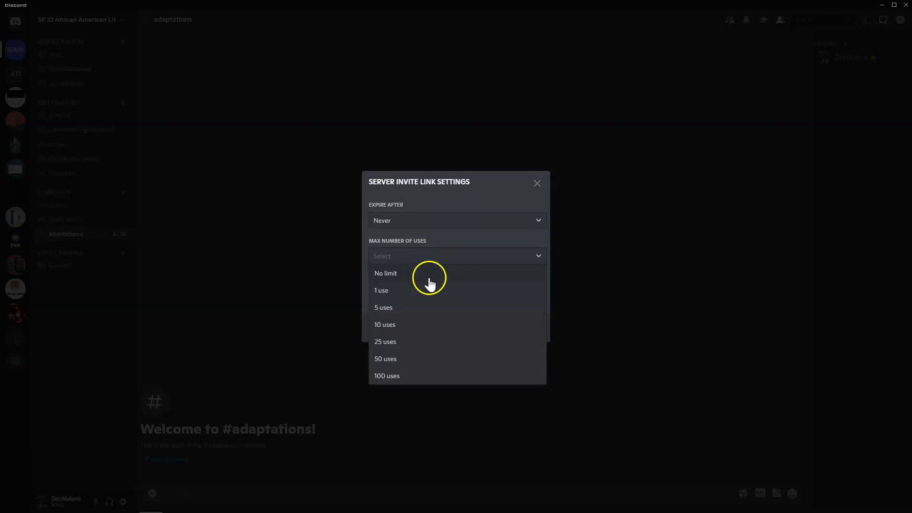
left_click(423, 345)
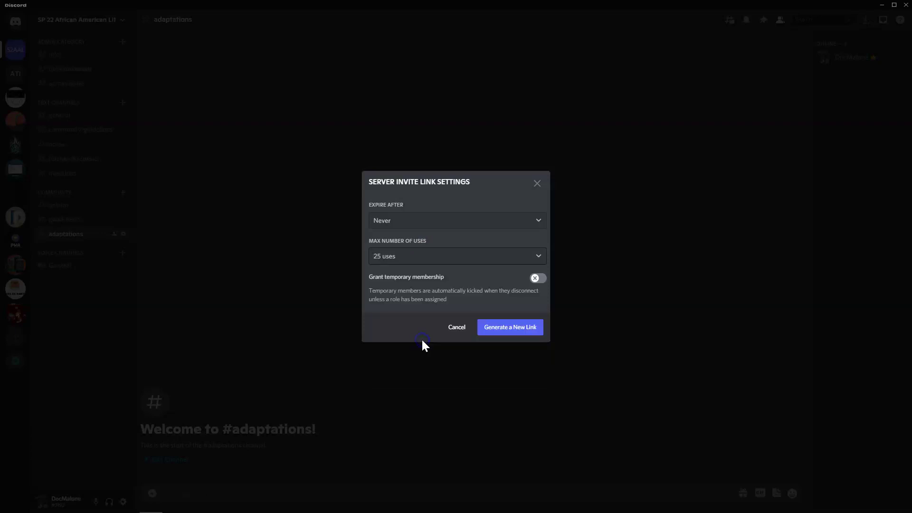
left_click(429, 256)
left_click(423, 272)
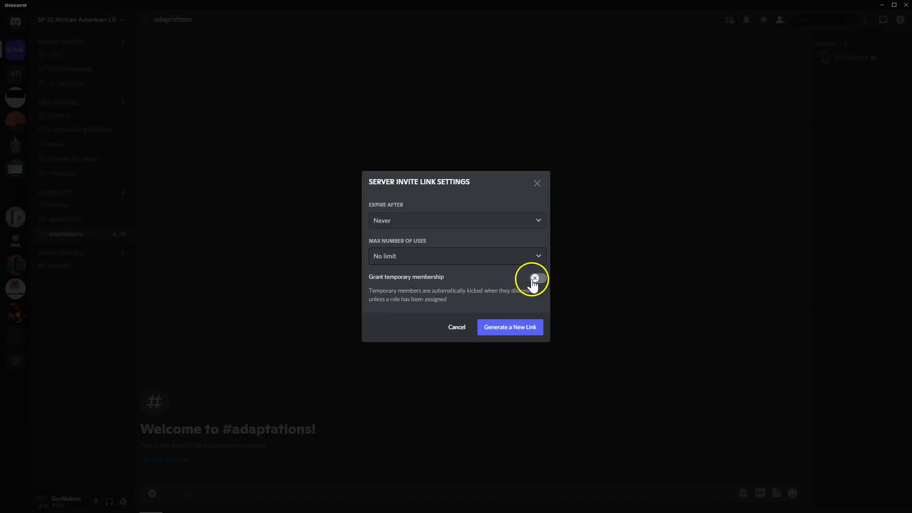
left_click(495, 333)
left_click(505, 328)
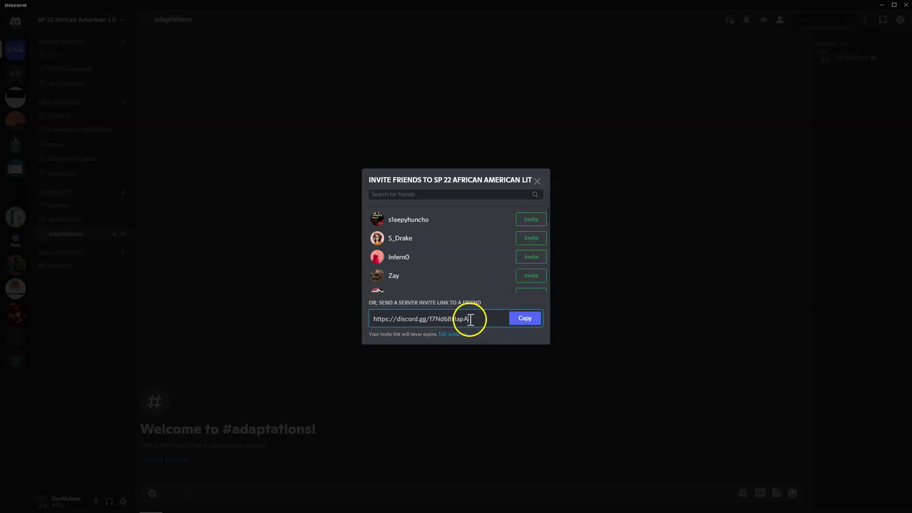
- Copy the new server invite link and close the invitation dialog
left_click(529, 322)
left_click(527, 320)
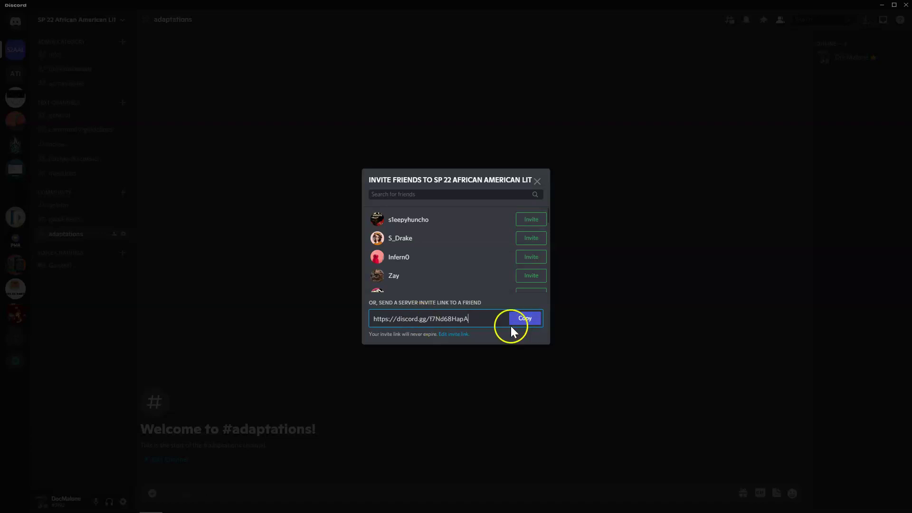
left_click(538, 182)
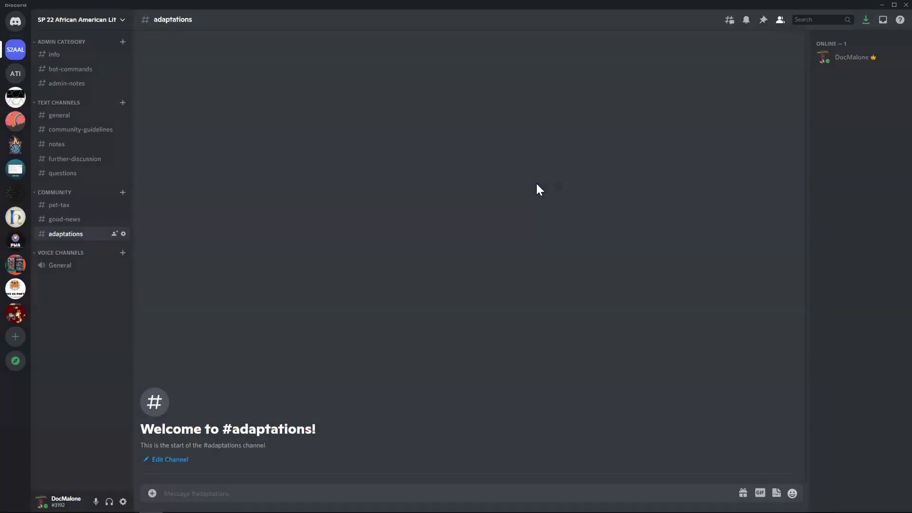